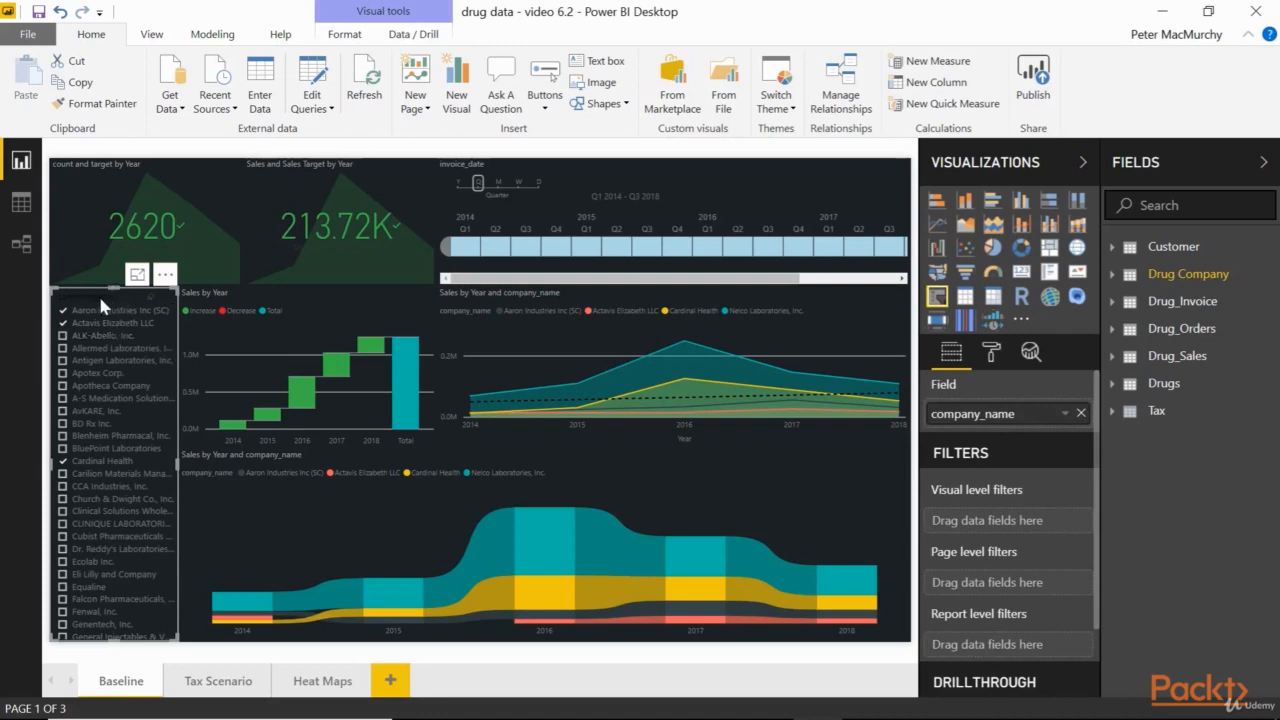
- Turn off the slicer header of the company_name slicer on the Baseline page
click(992, 355)
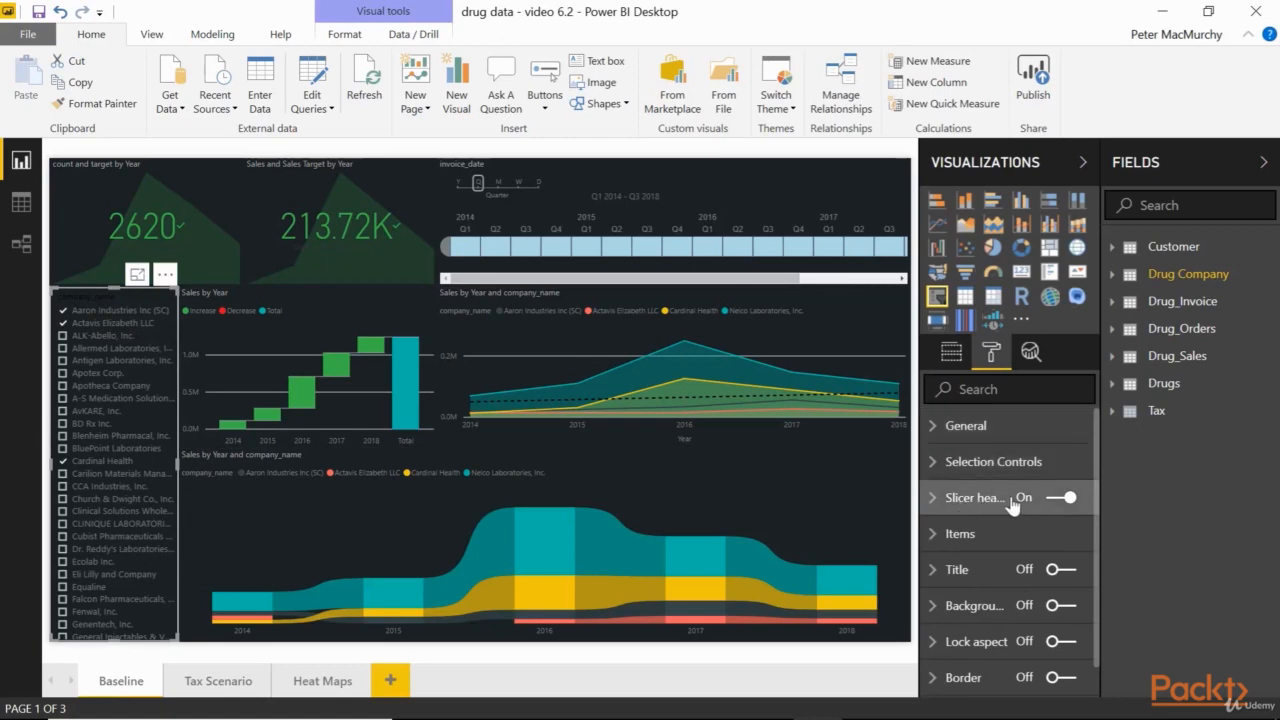
click(1056, 499)
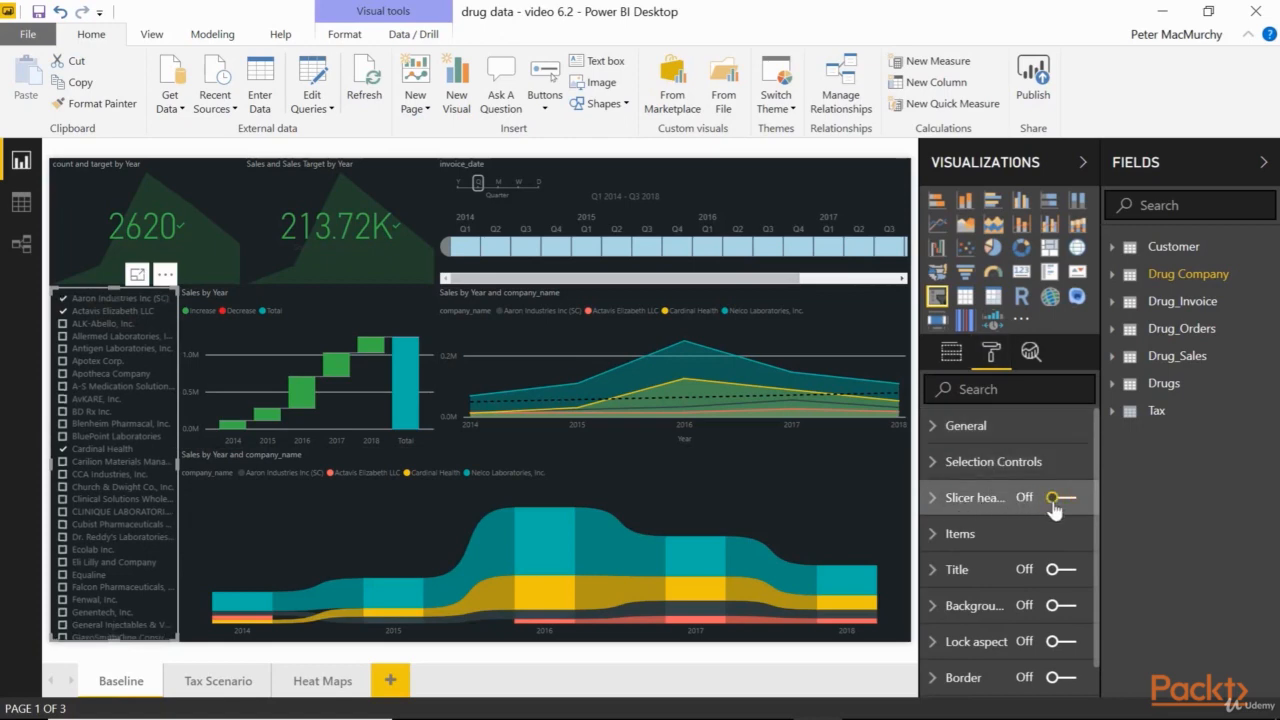
- Rename the indicator field of the count and target KPI visual to Orders
click(213, 193)
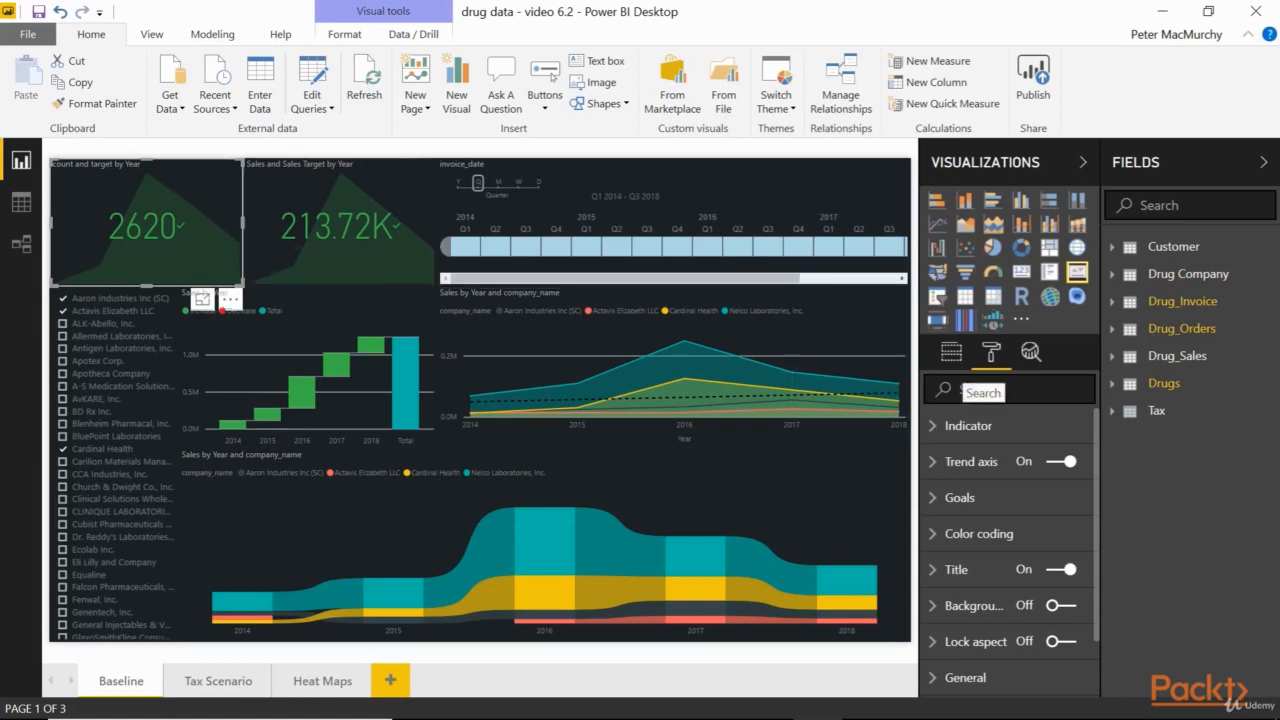
click(951, 352)
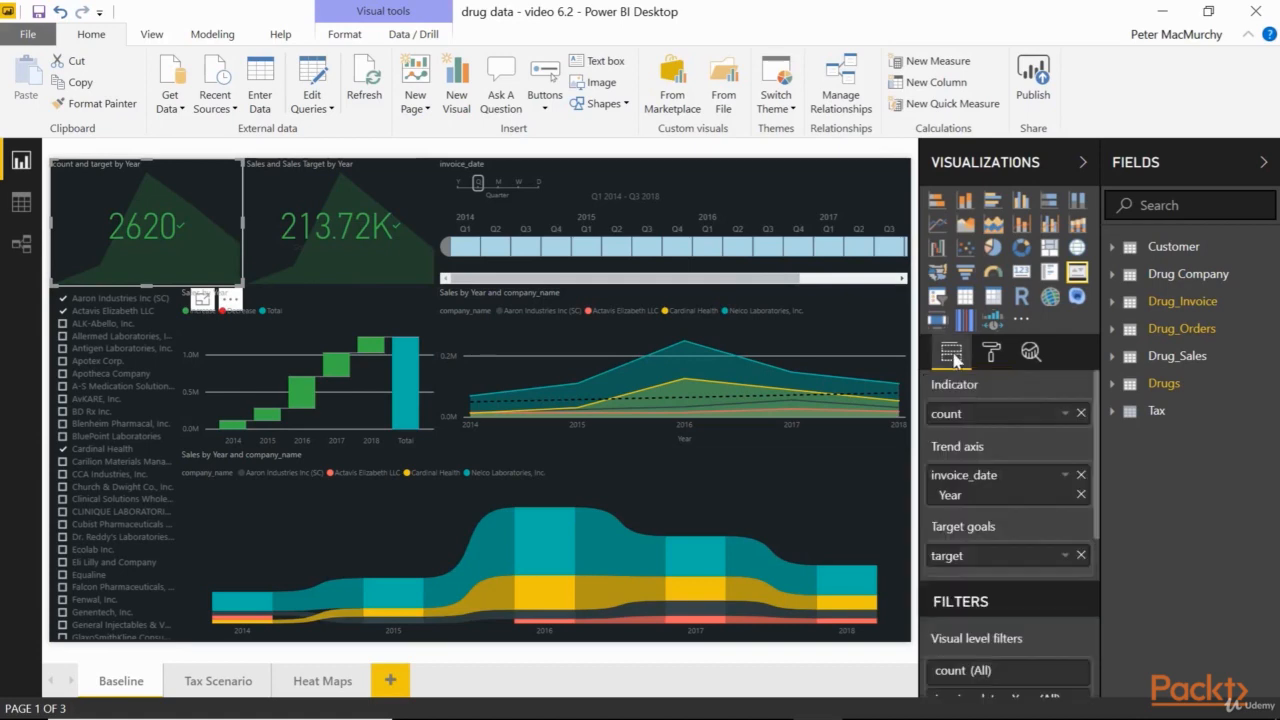
click(1066, 418)
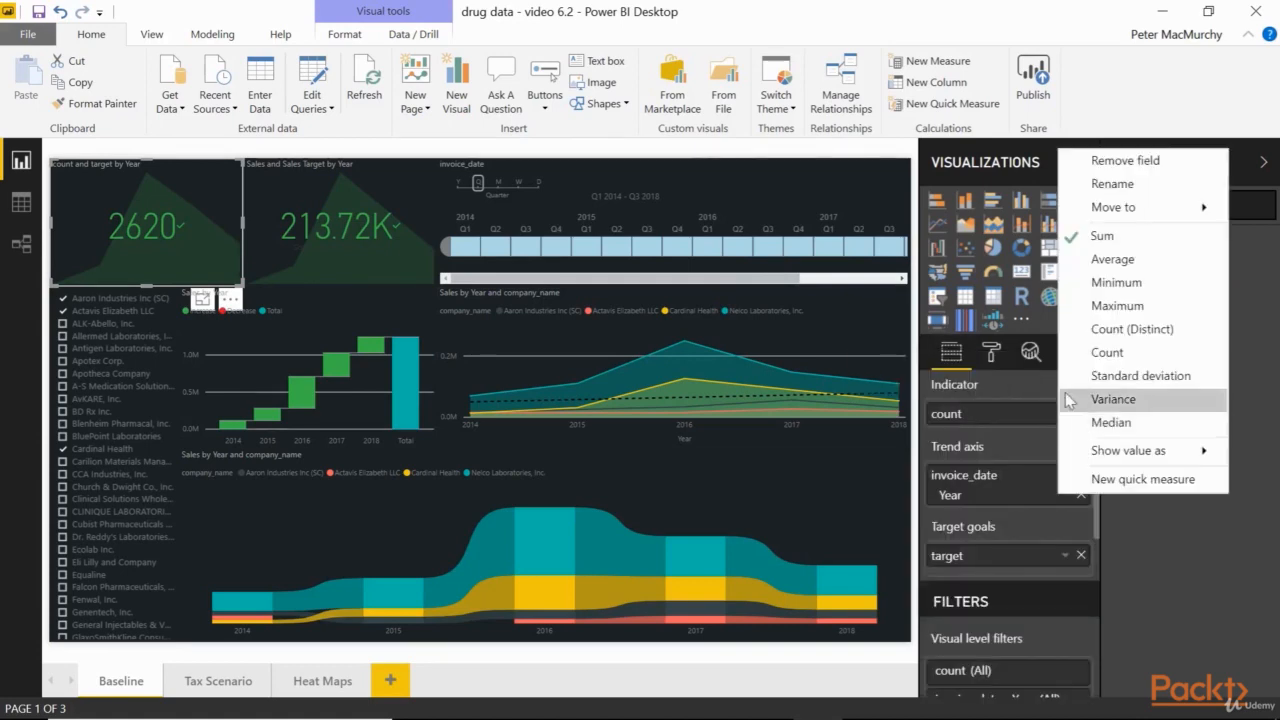
click(1122, 181)
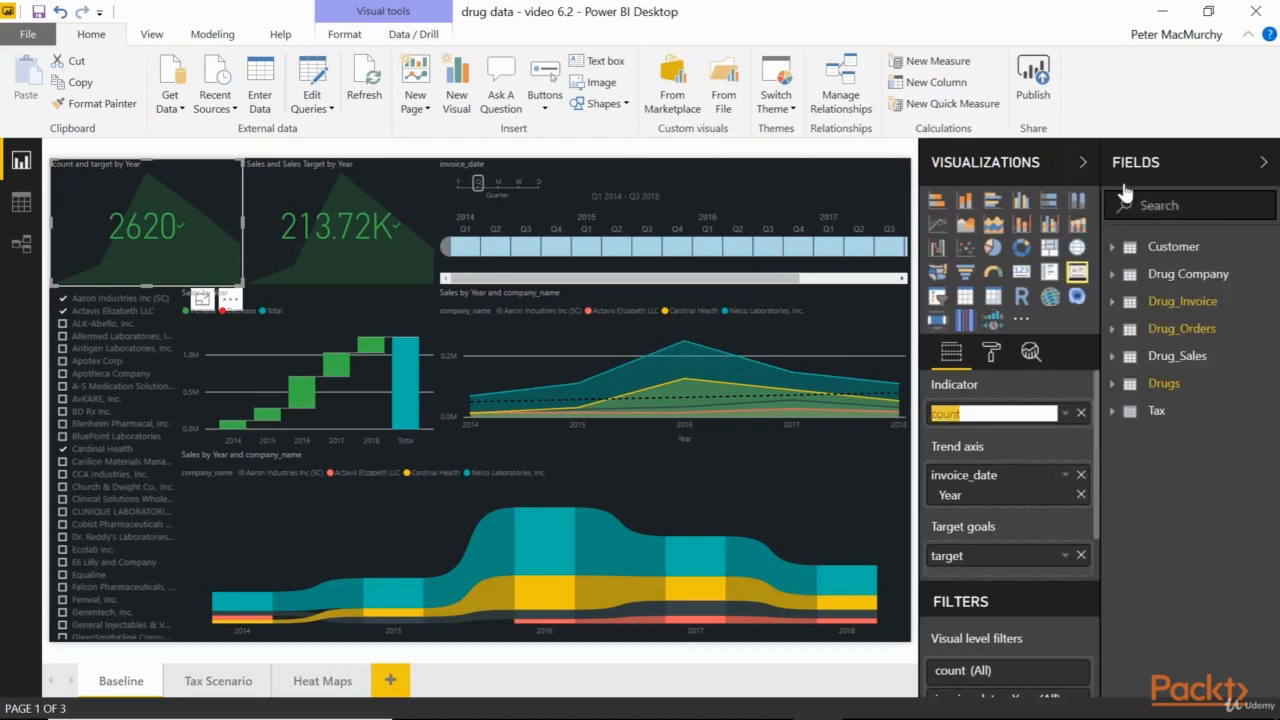
text(Orders)
key(Return)
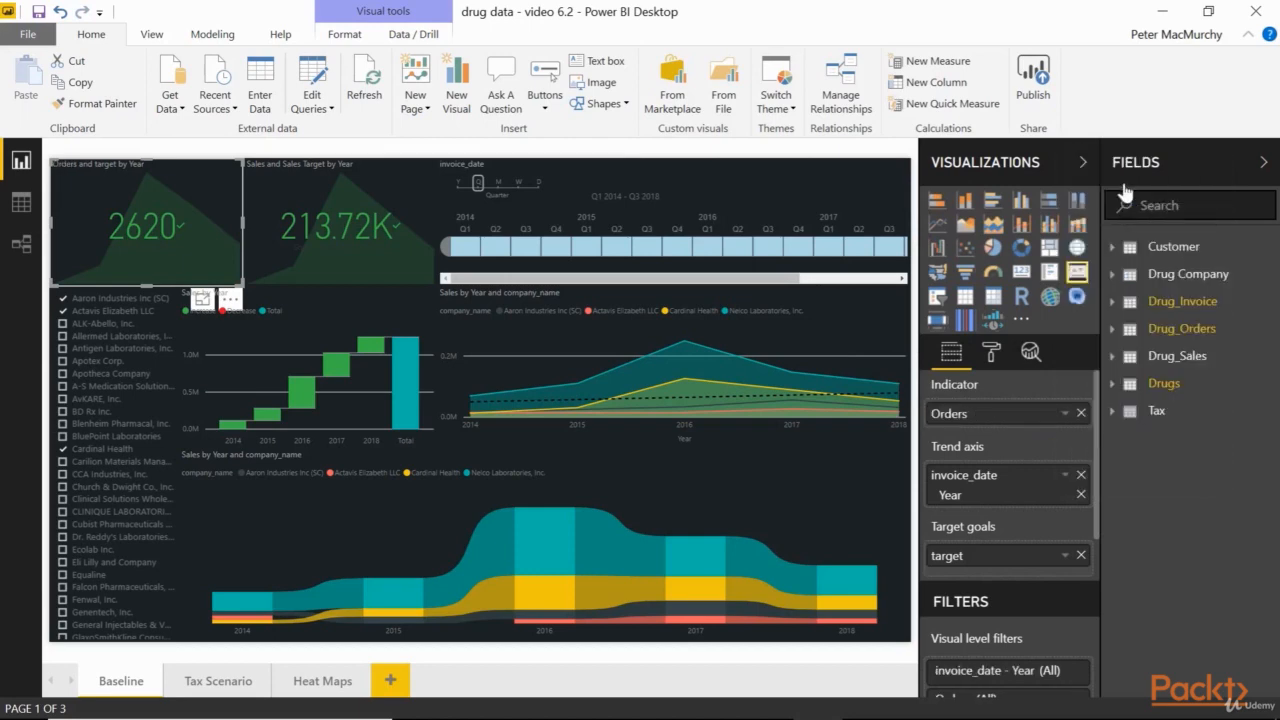
- Rename the target goals field of the Orders KPI visual to Target
click(1066, 555)
click(1108, 255)
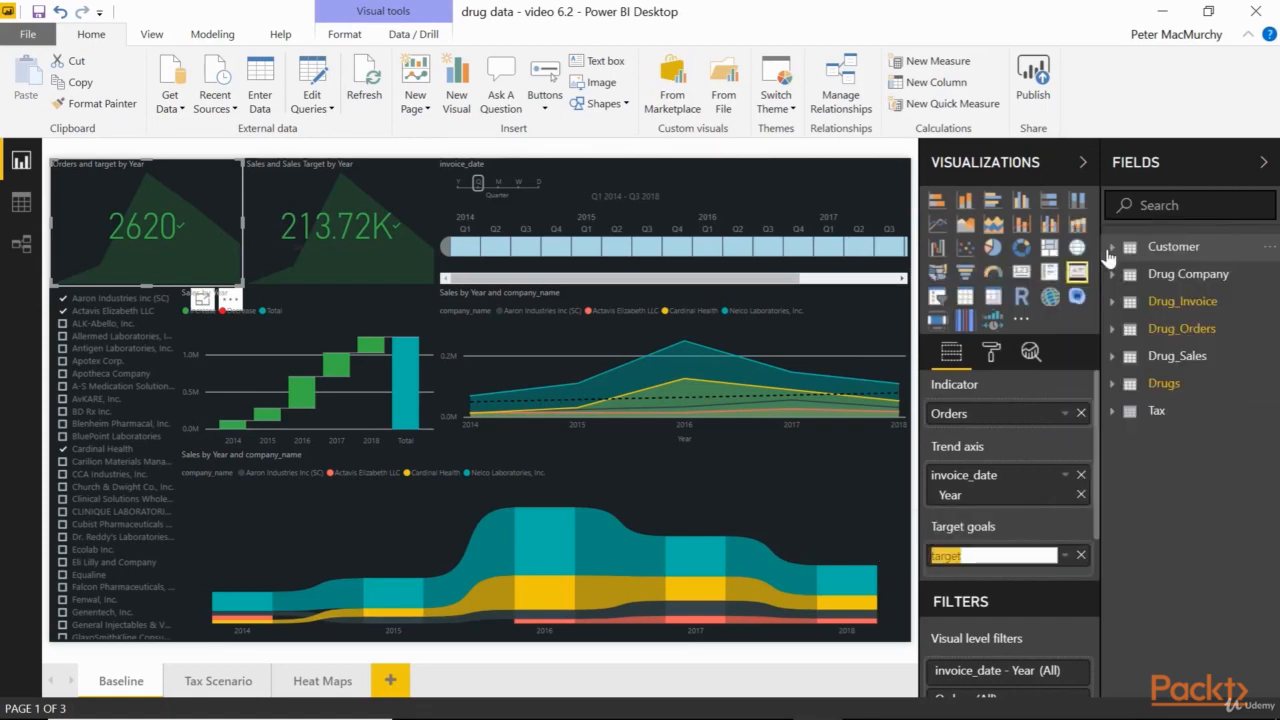
text(Target)
key(Return)
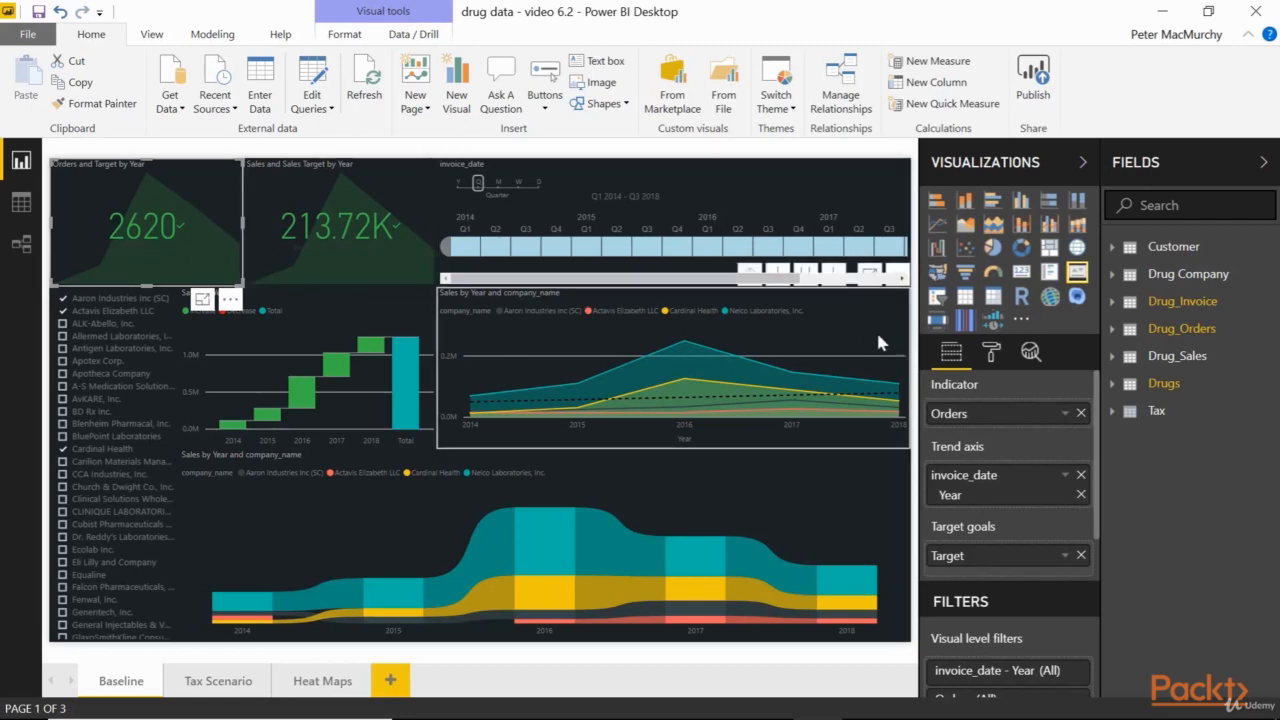
- Turn off the Goal and Distance display for both the Orders KPI and the Sales KPI
click(993, 361)
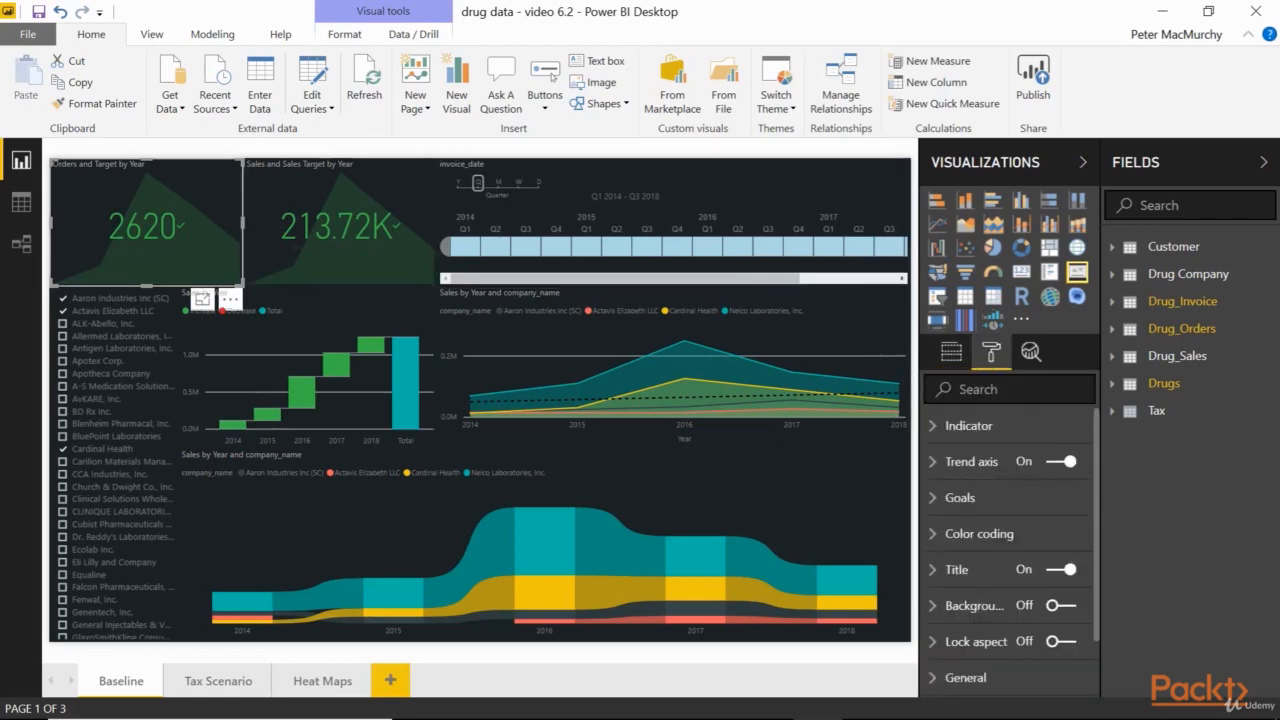
click(957, 500)
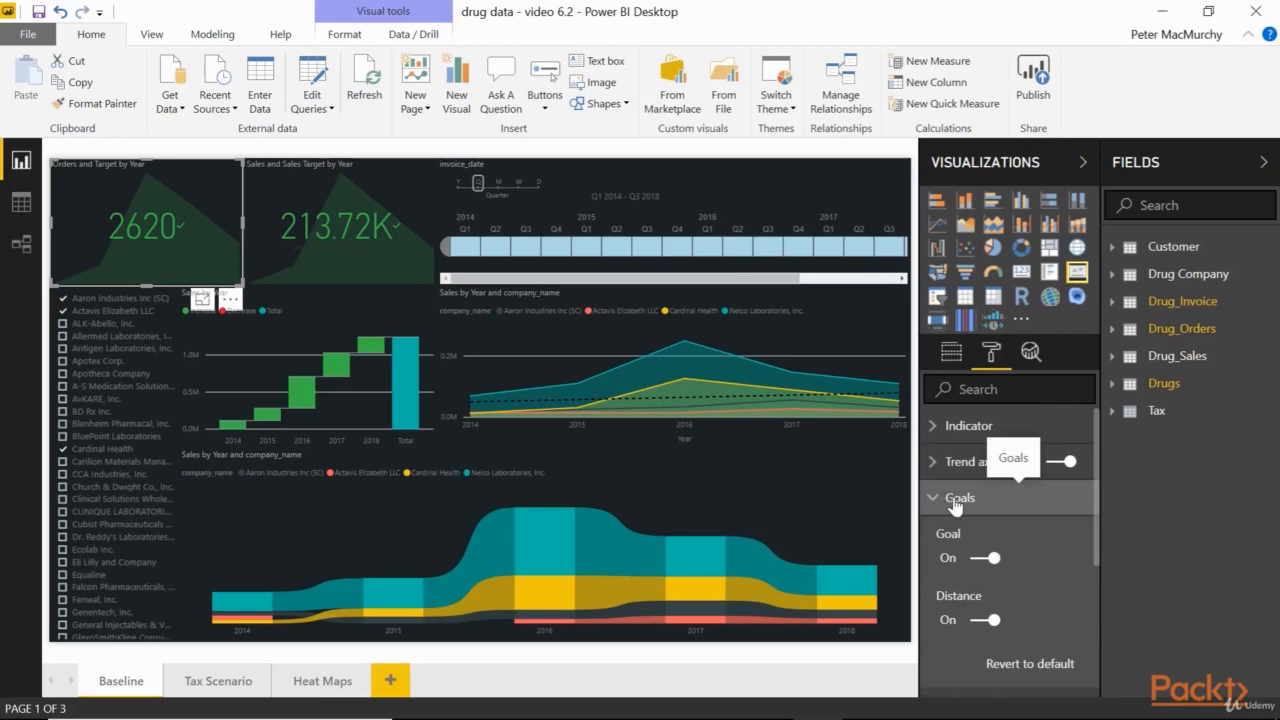
click(990, 557)
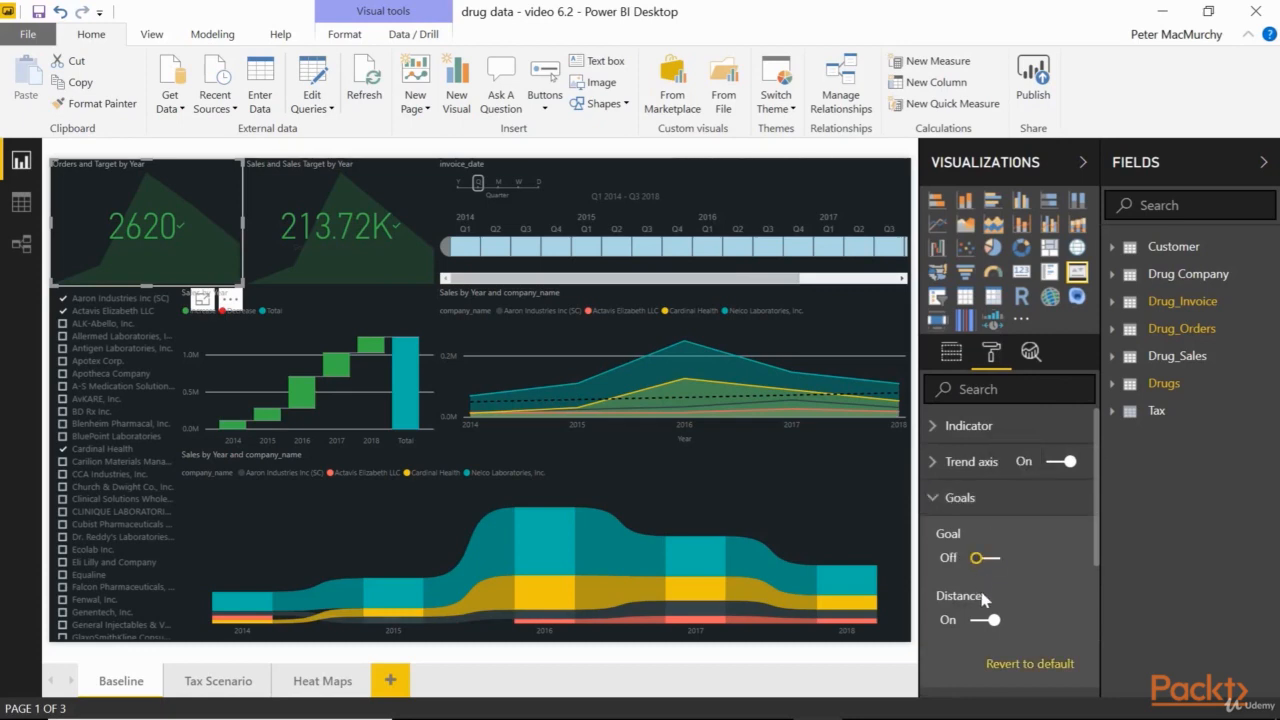
click(982, 620)
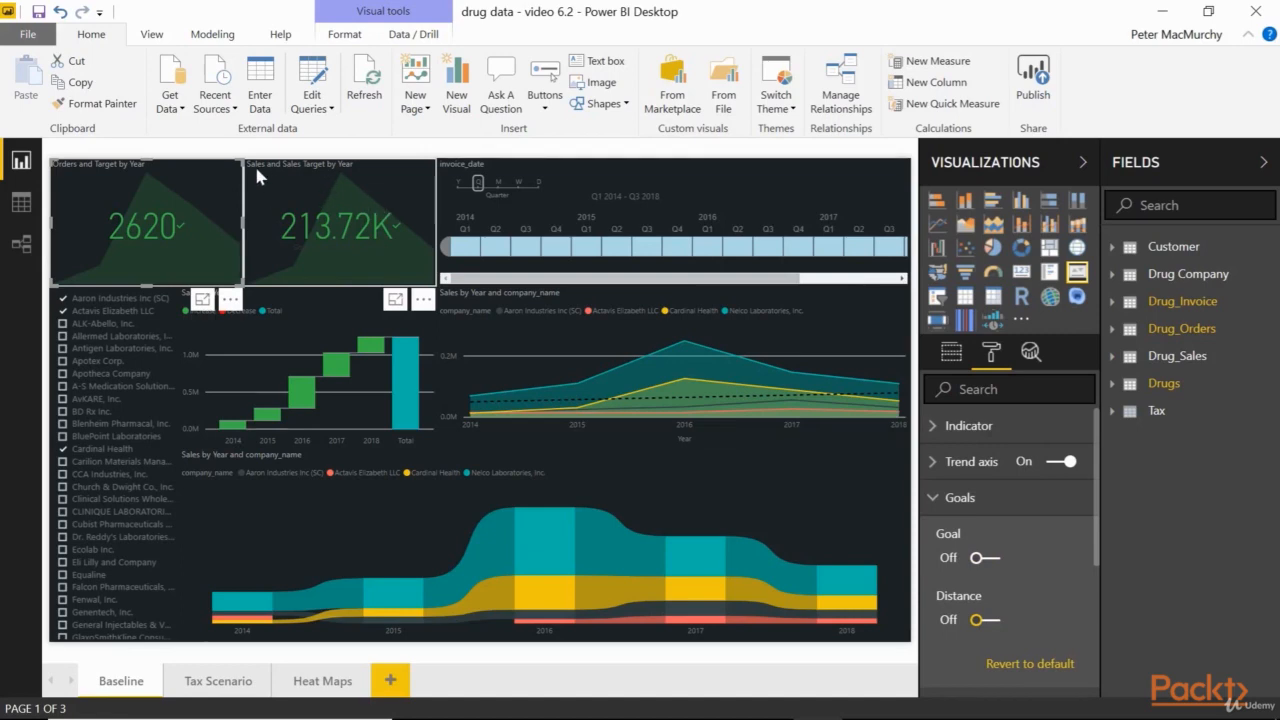
click(333, 199)
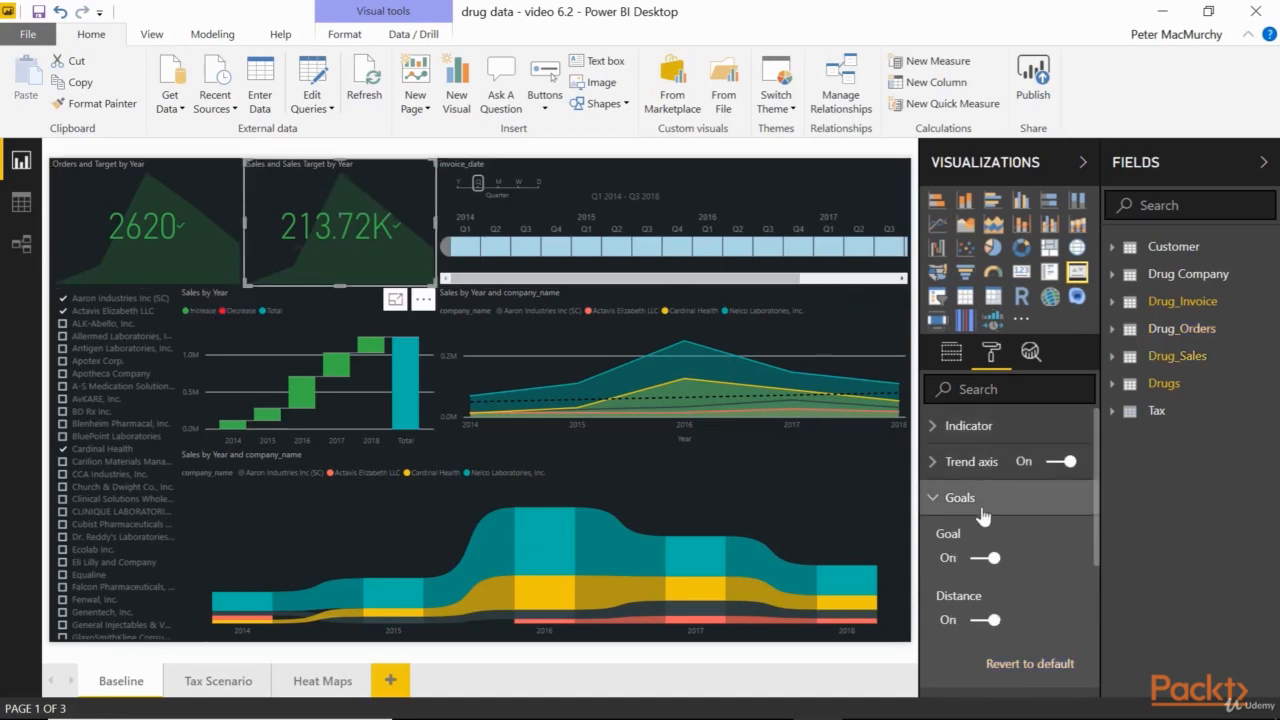
click(975, 560)
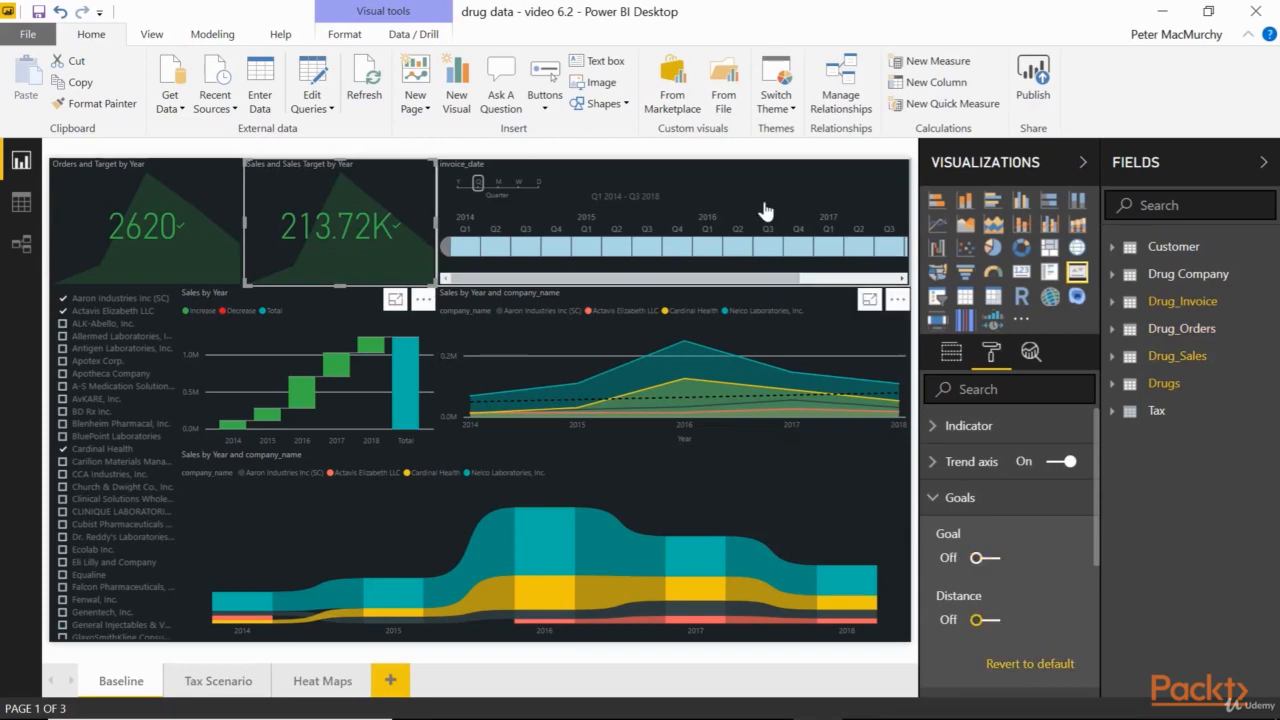
- Rename the invoice_date time field of the Baseline page's timeline slicer to Date
click(765, 210)
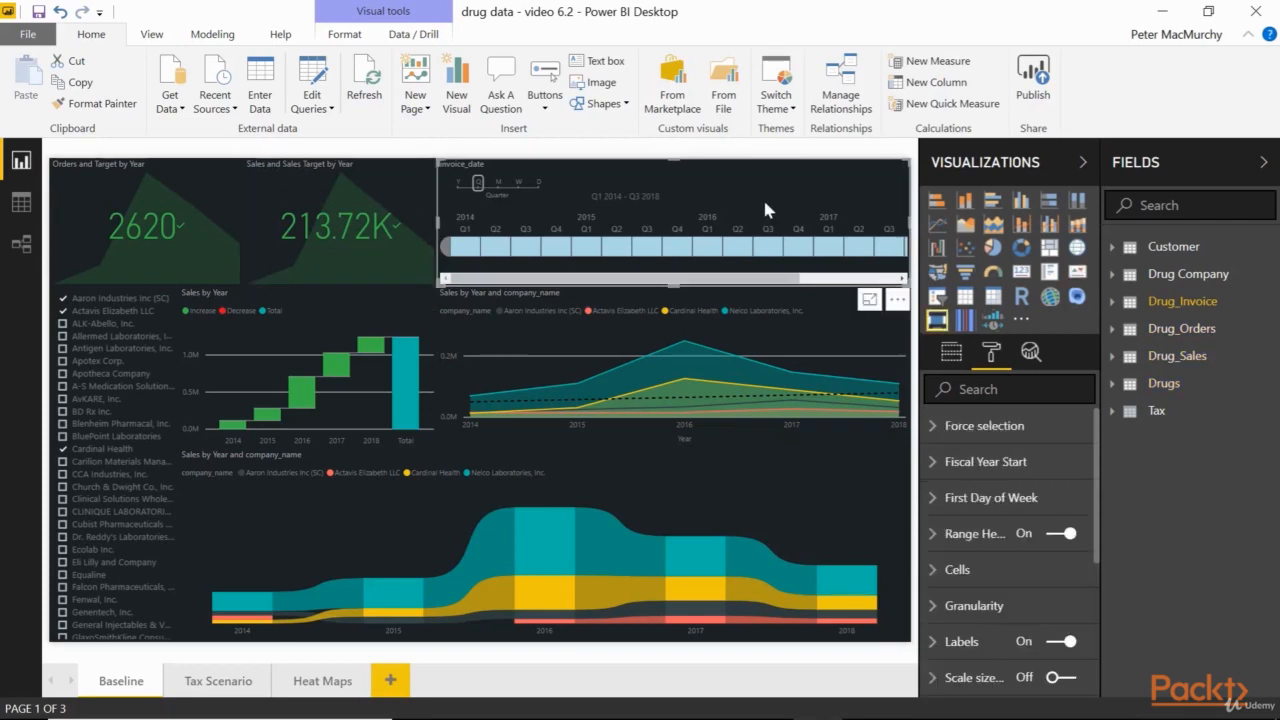
click(951, 351)
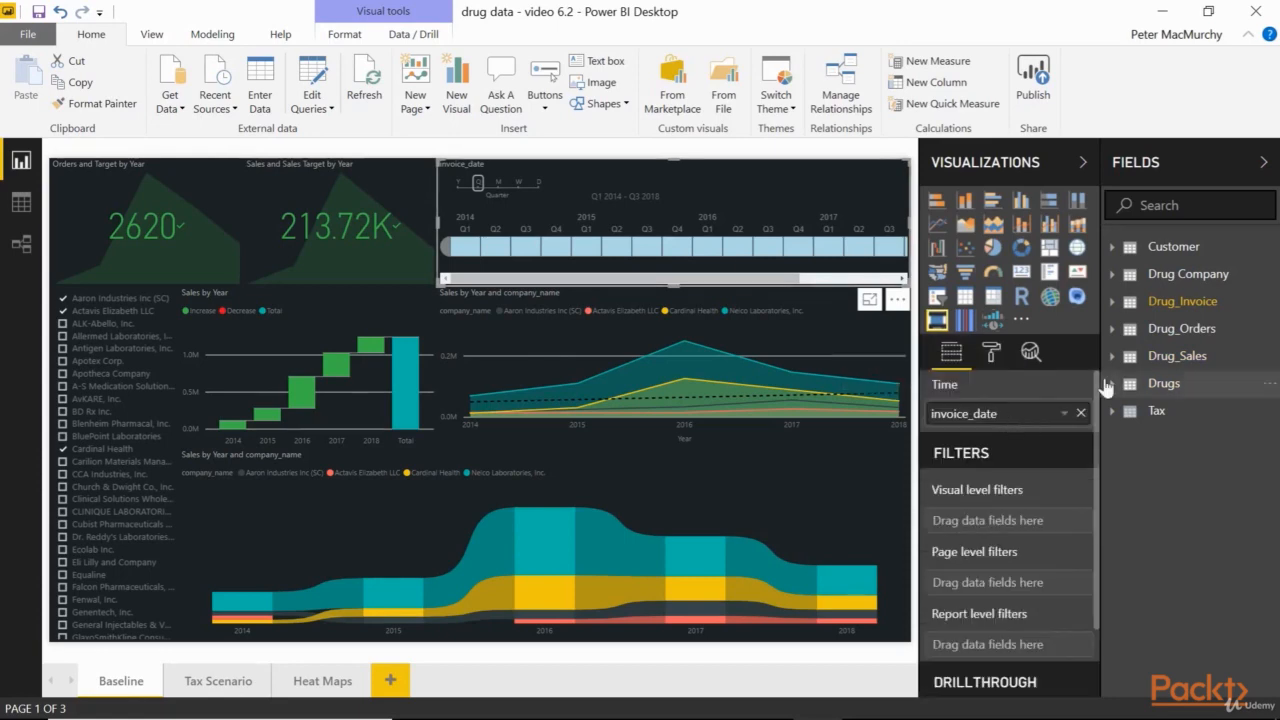
click(1064, 413)
click(1088, 457)
text(Date)
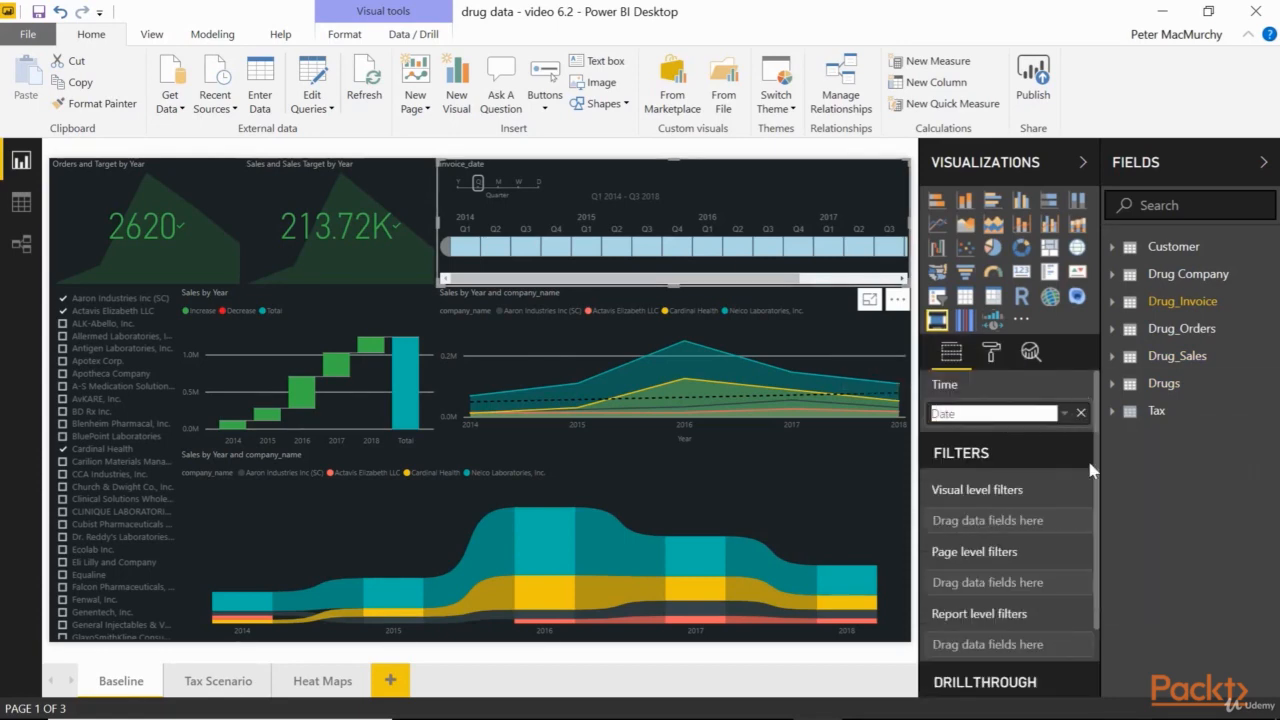
key(Return)
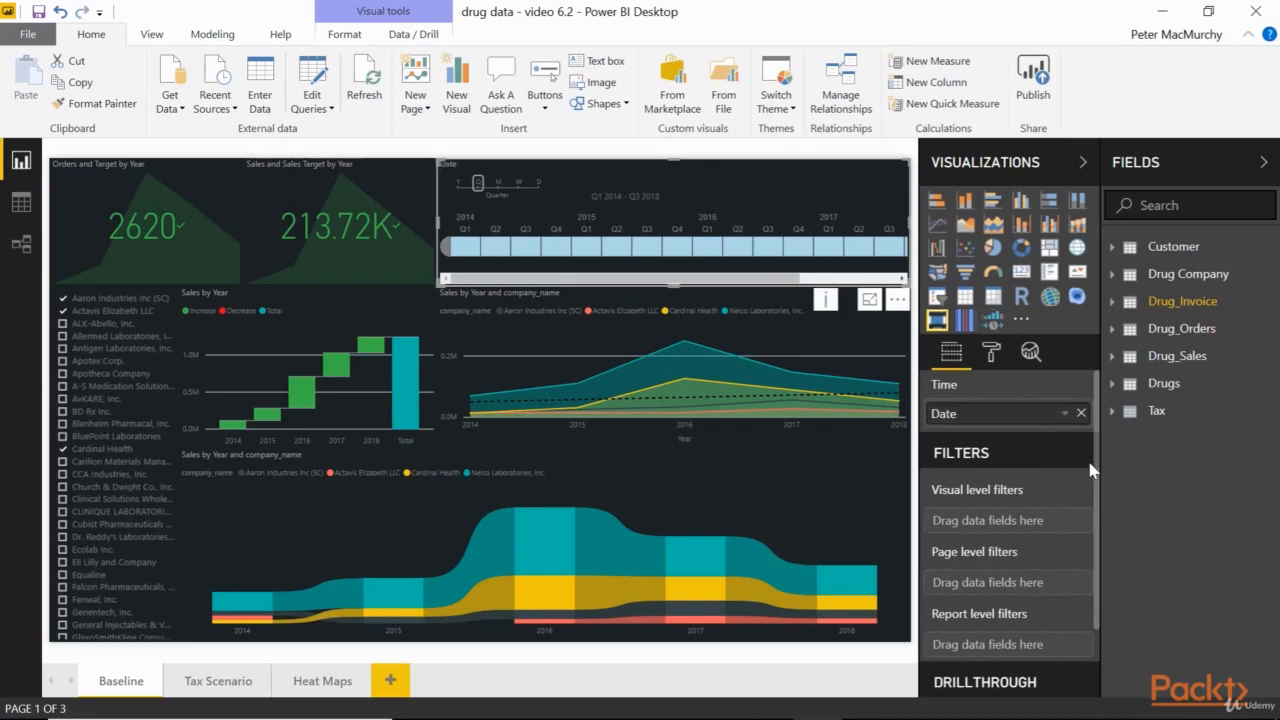
- Rename the company_name legend field of the Sales area chart to Company
click(849, 363)
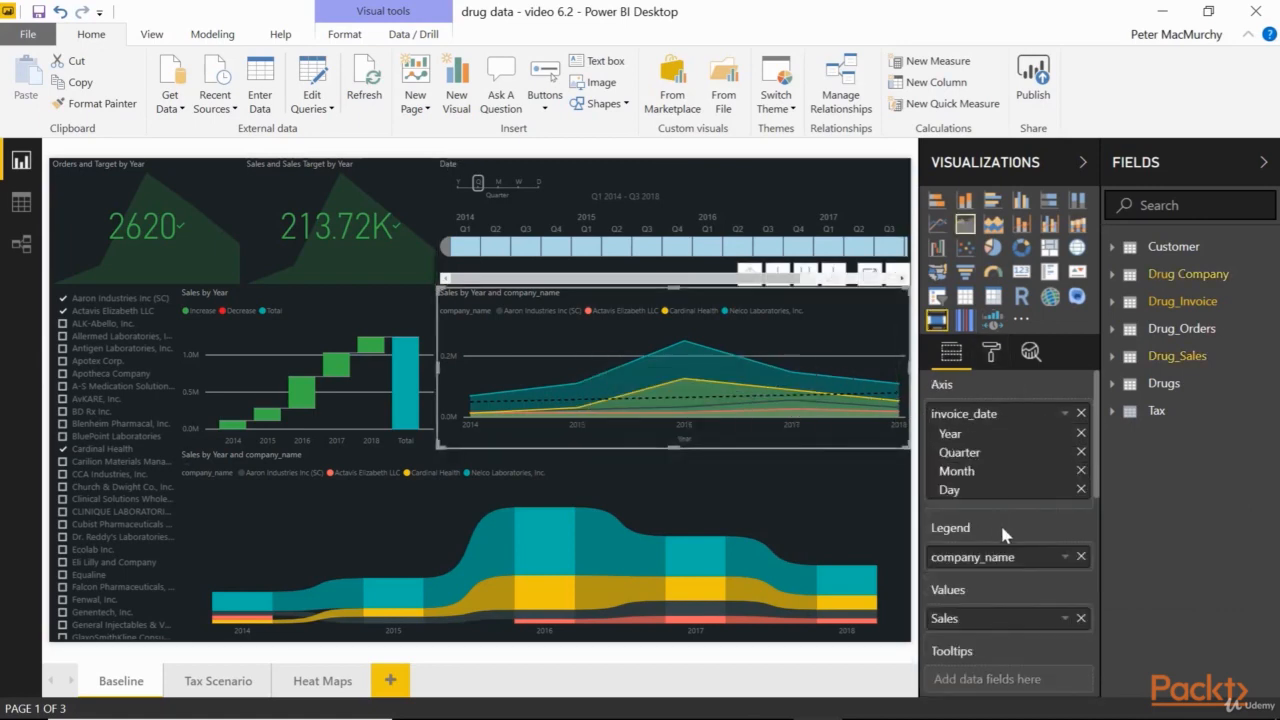
right_click(1058, 557)
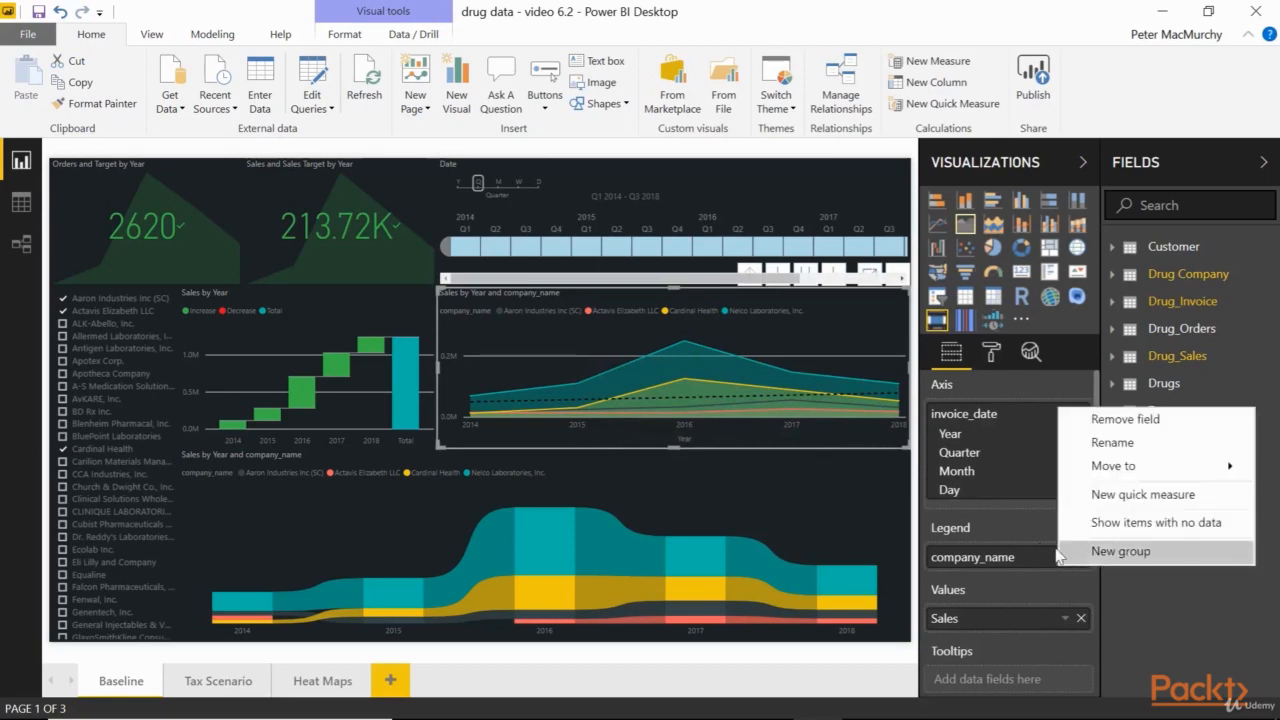
click(1092, 444)
text(Company)
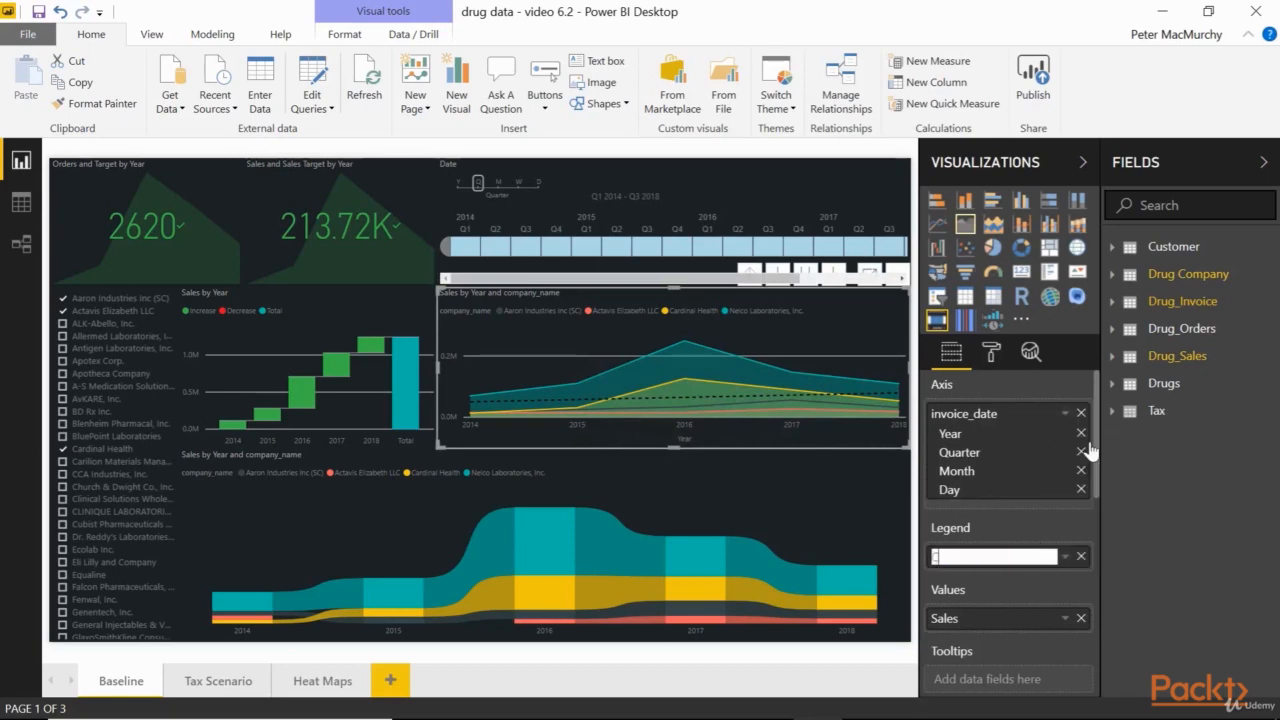
key(Return)
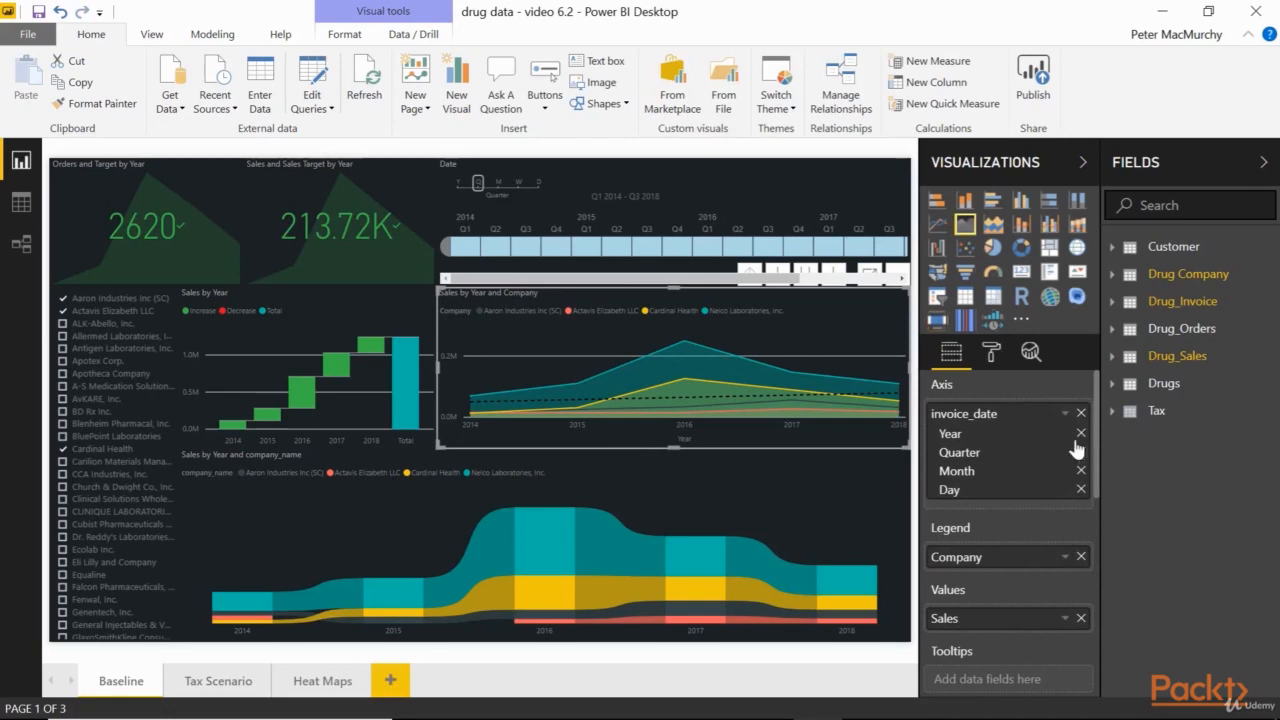
- Rename the company_name legend field of the Sales ribbon chart to Company
click(908, 512)
right_click(1035, 557)
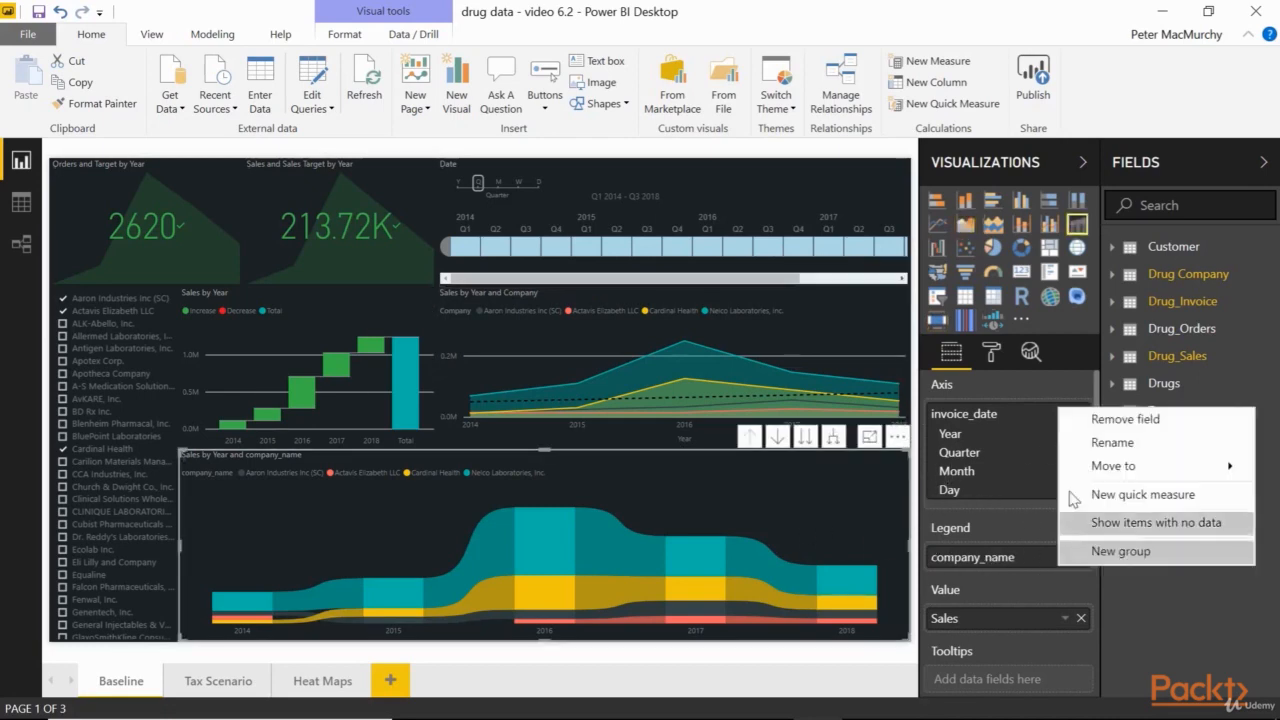
click(1077, 447)
click(624, 404)
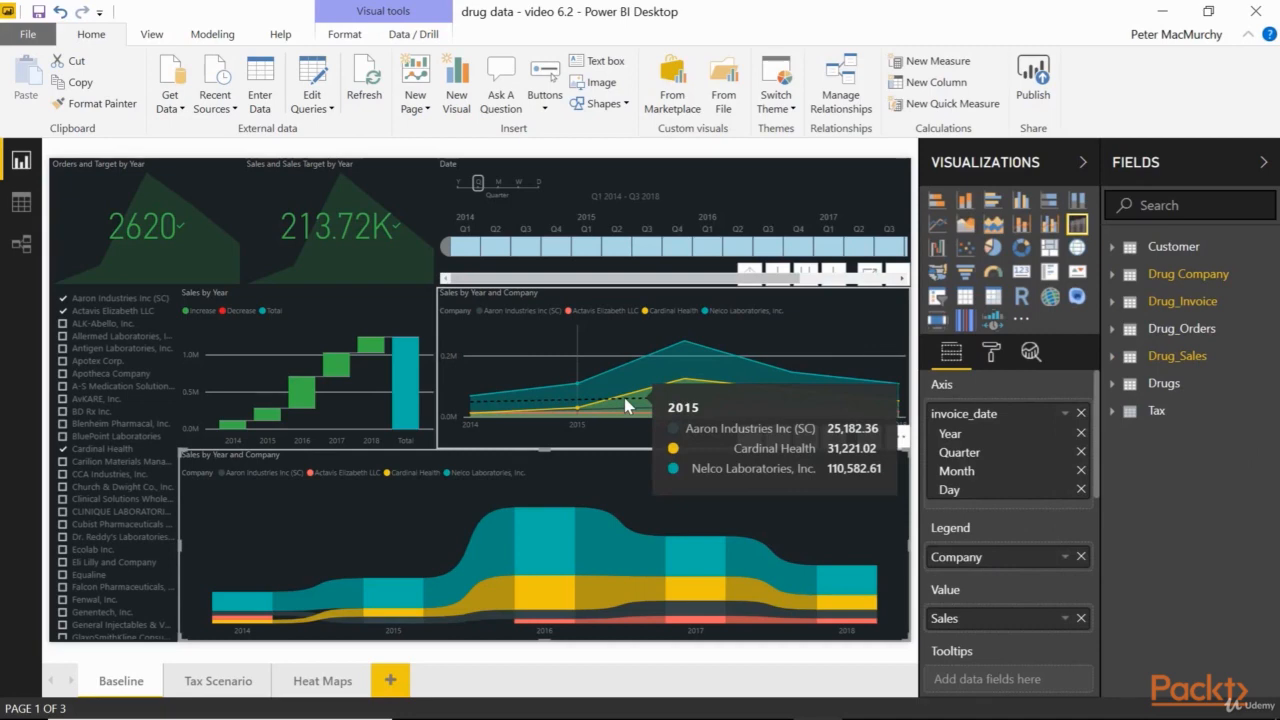
- Switch to the Tax Scenario page and turn off its company slicer's header
click(216, 680)
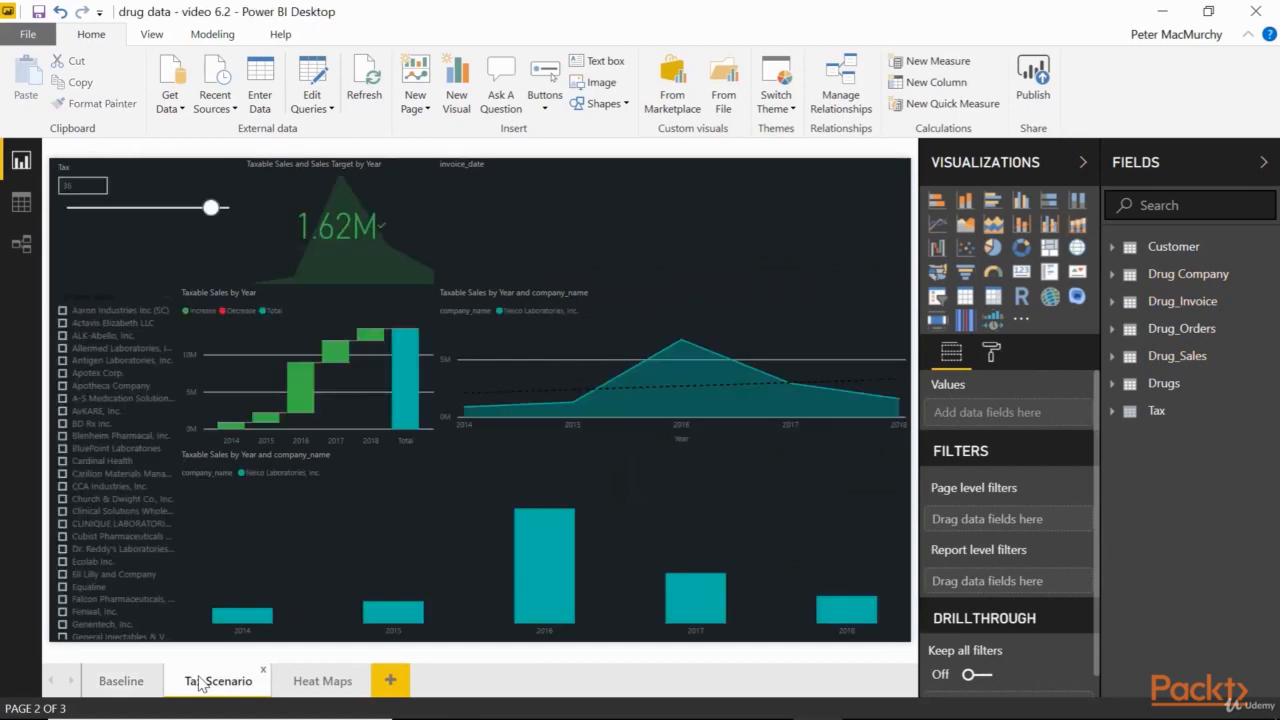
click(84, 291)
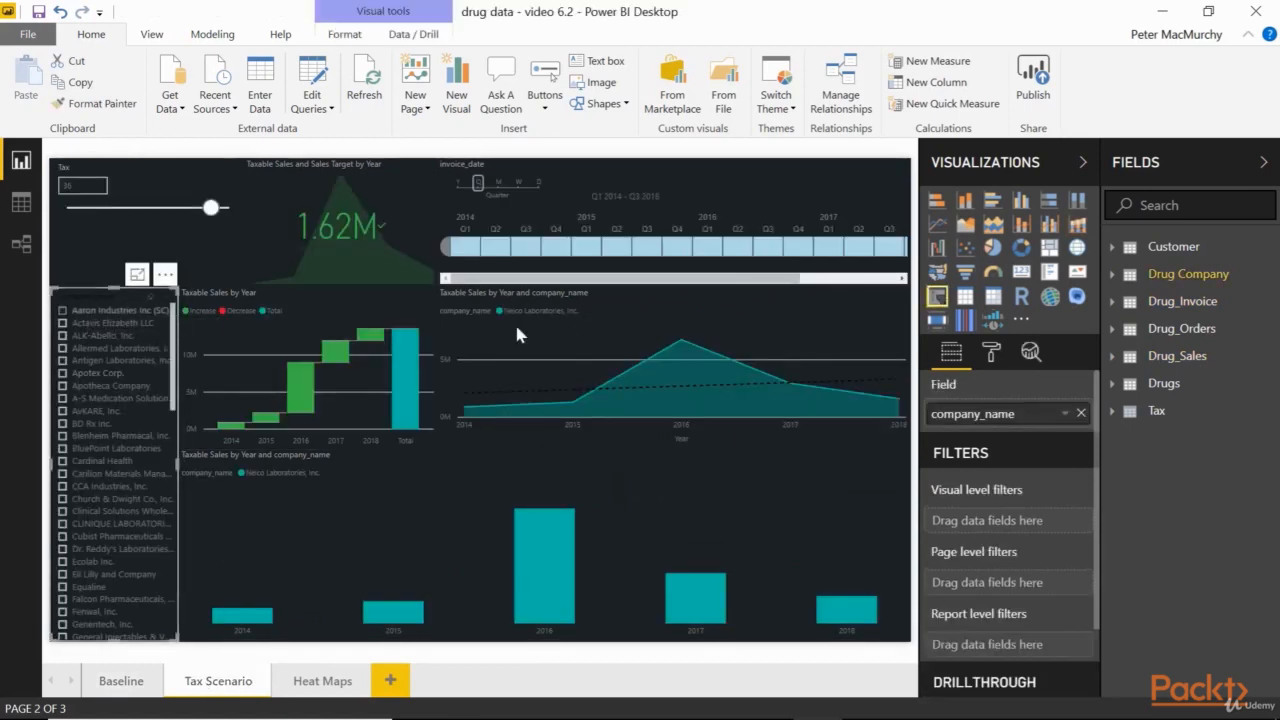
click(991, 352)
click(1043, 502)
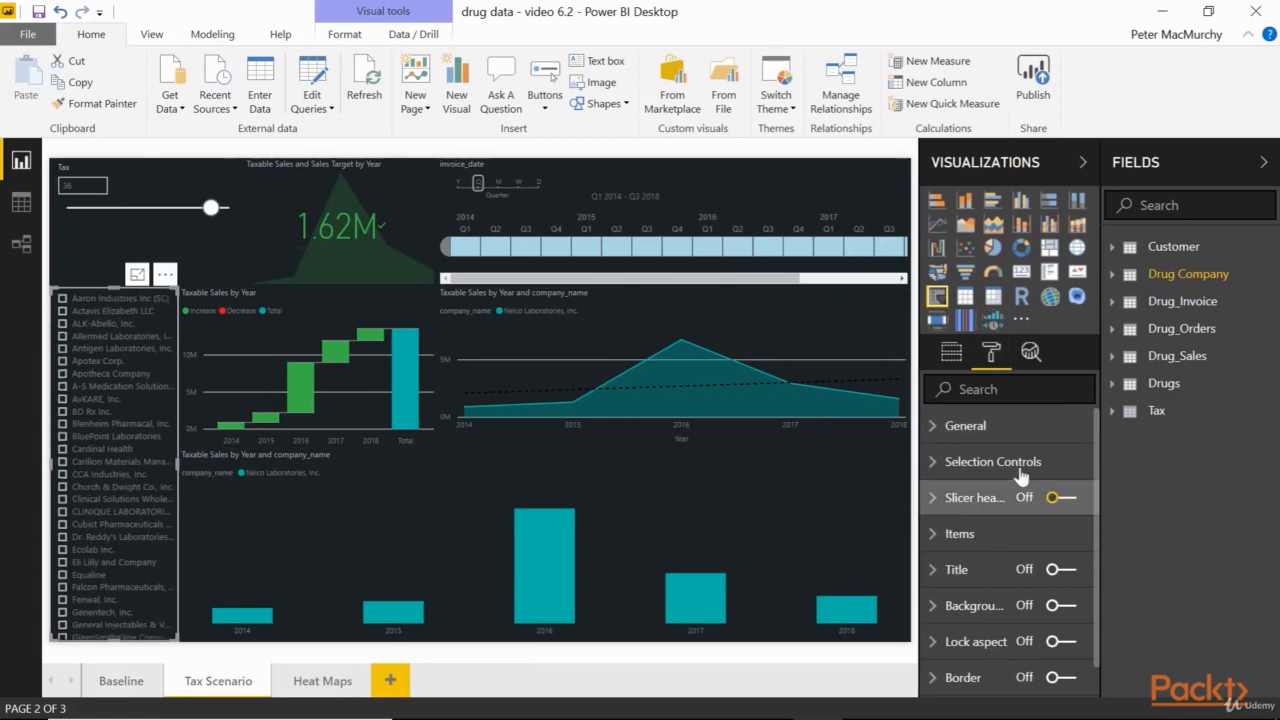
- Rename the invoice_date time field of the Tax Scenario page's timeline slicer to Date
click(783, 200)
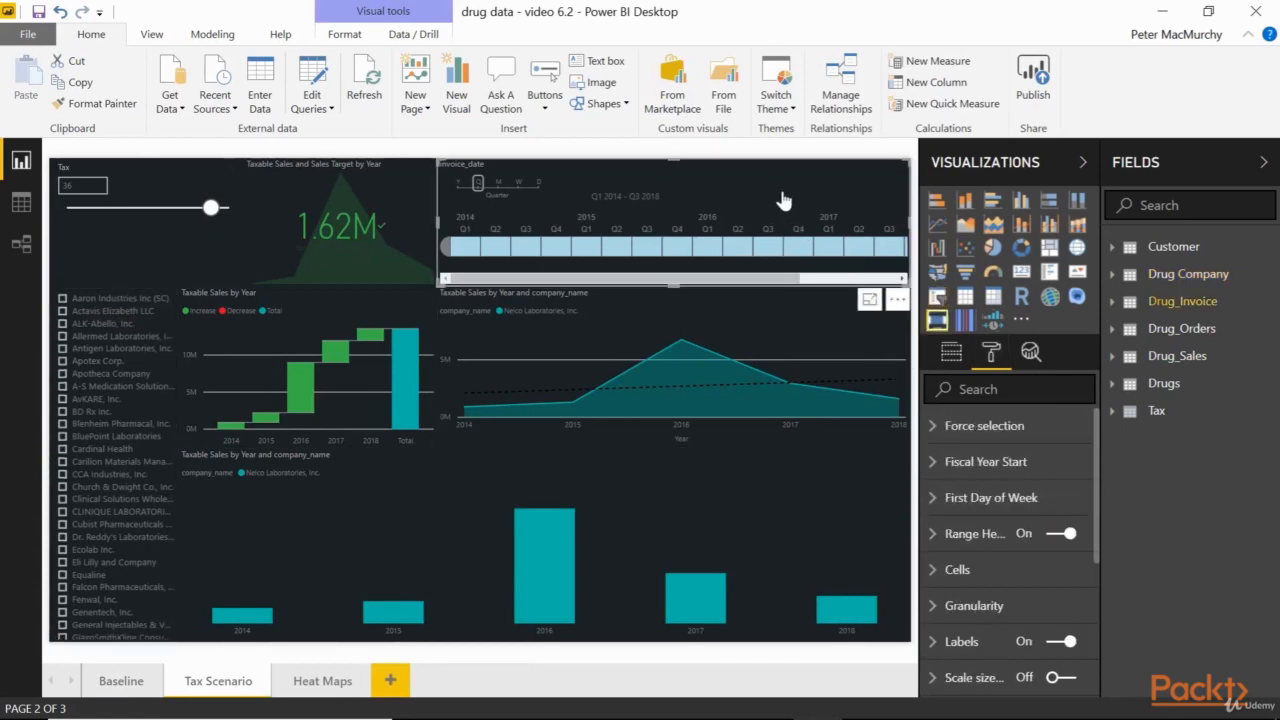
click(953, 353)
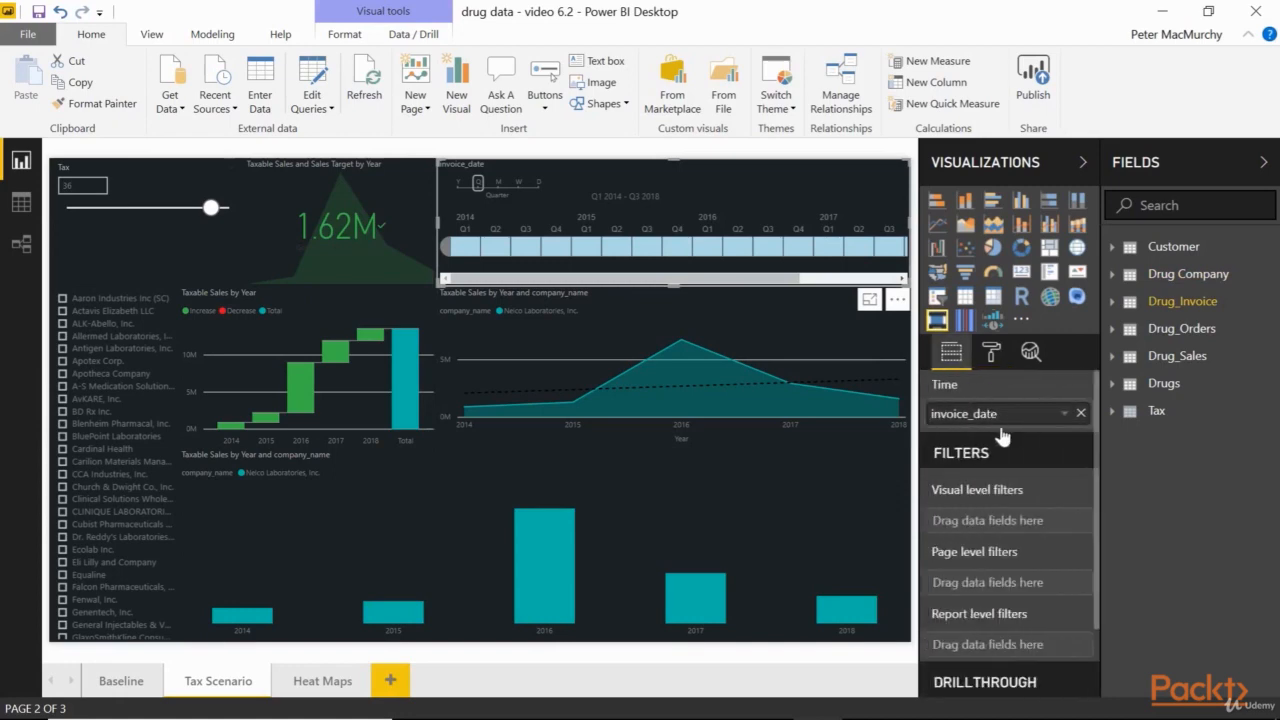
click(1064, 413)
click(1100, 457)
text(D)
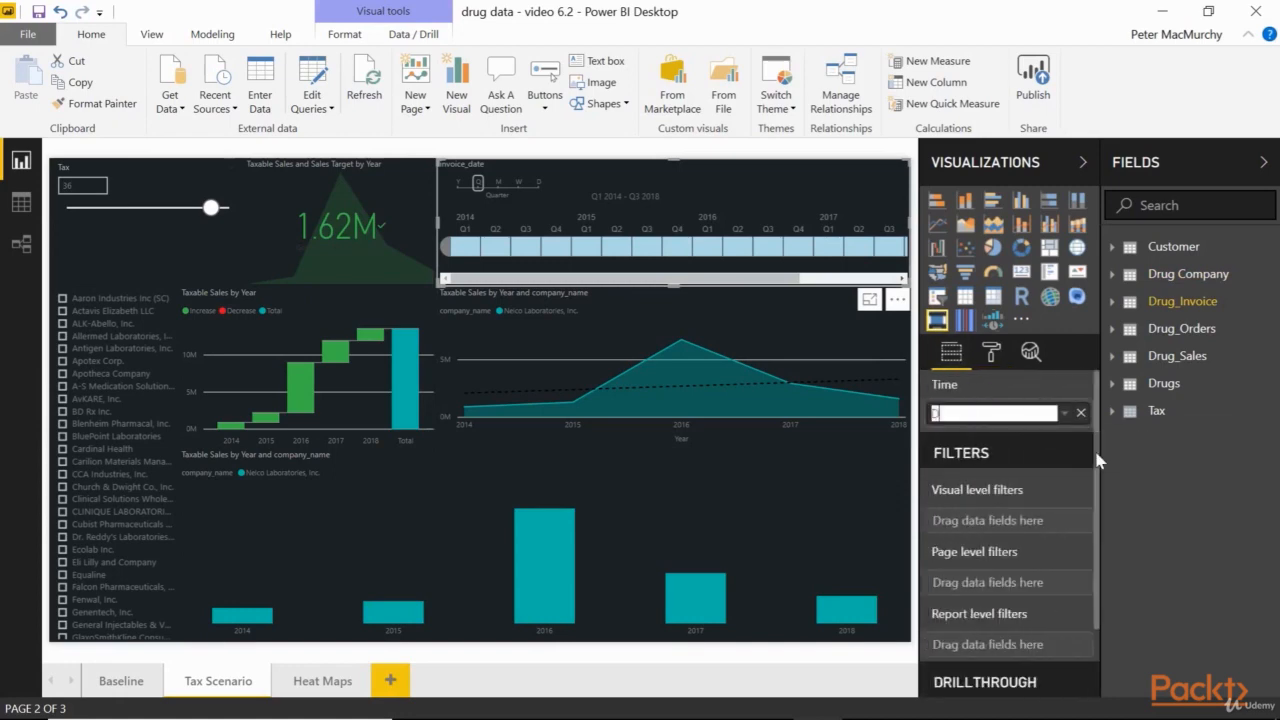
text(ate)
key(Return)
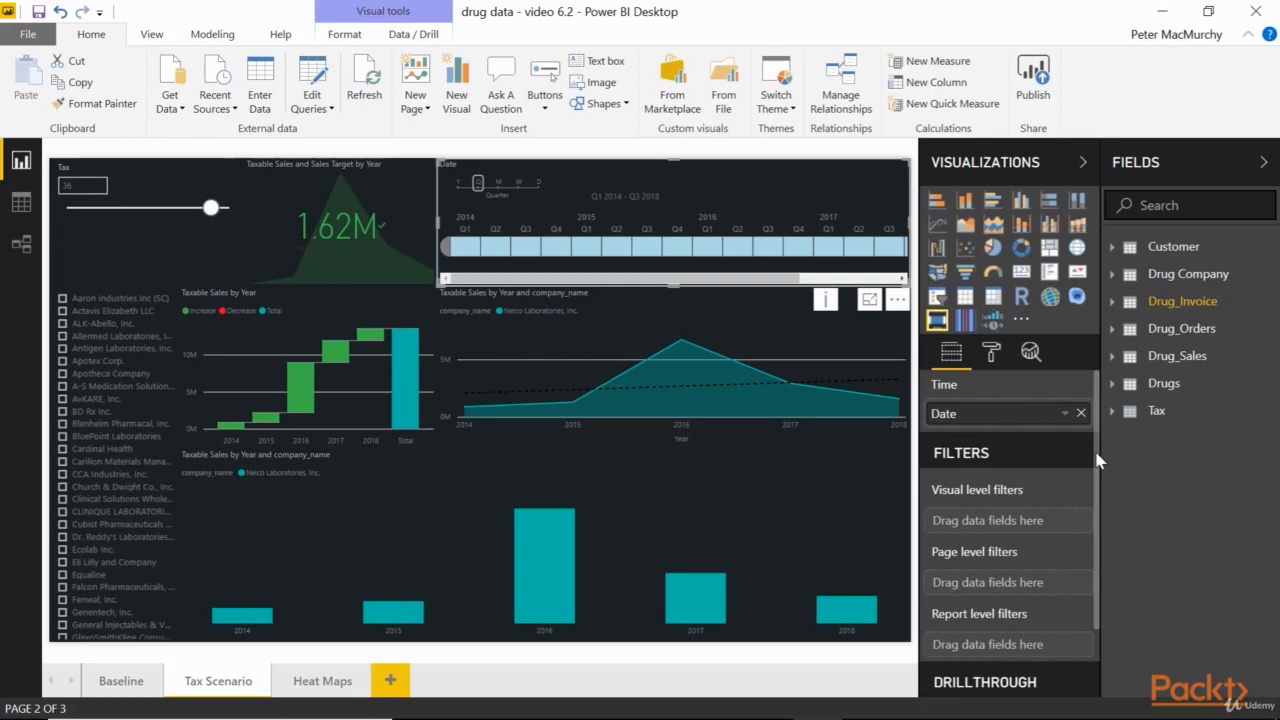
- Rename the company_name legend field of the Taxable Sales area chart to Company
click(750, 318)
right_click(1057, 562)
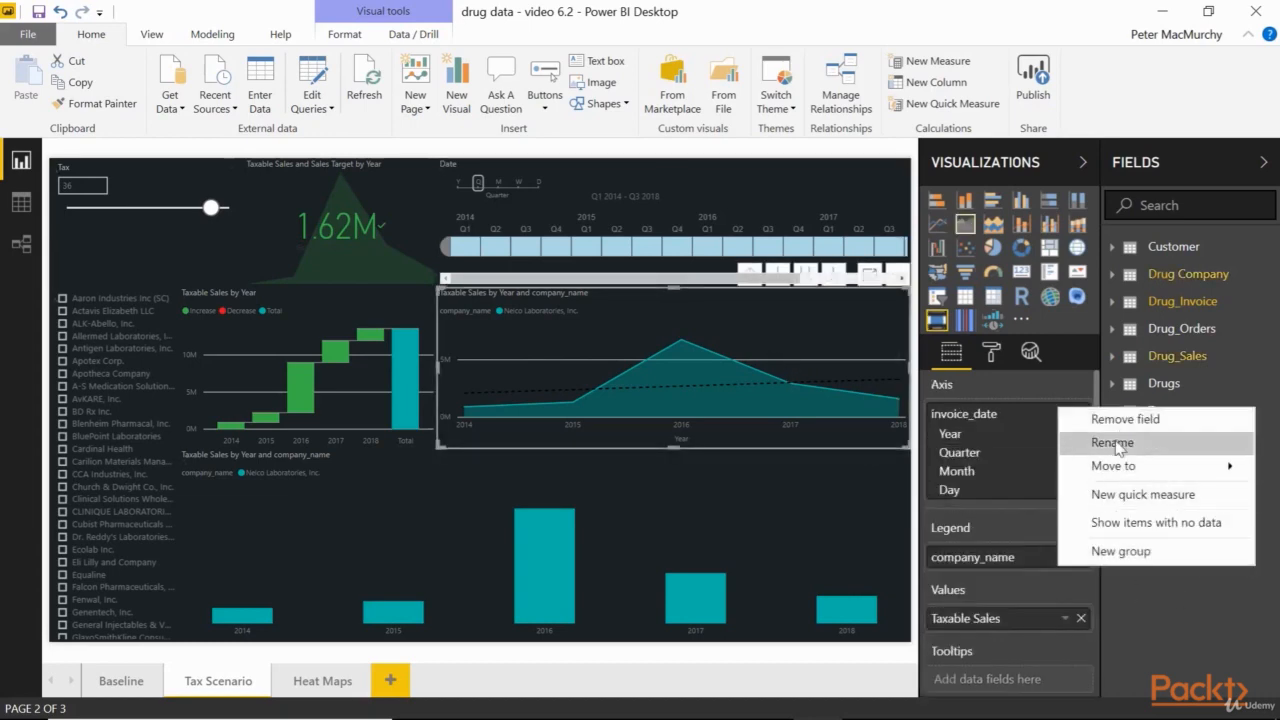
click(1112, 442)
text(Company)
key(Return)
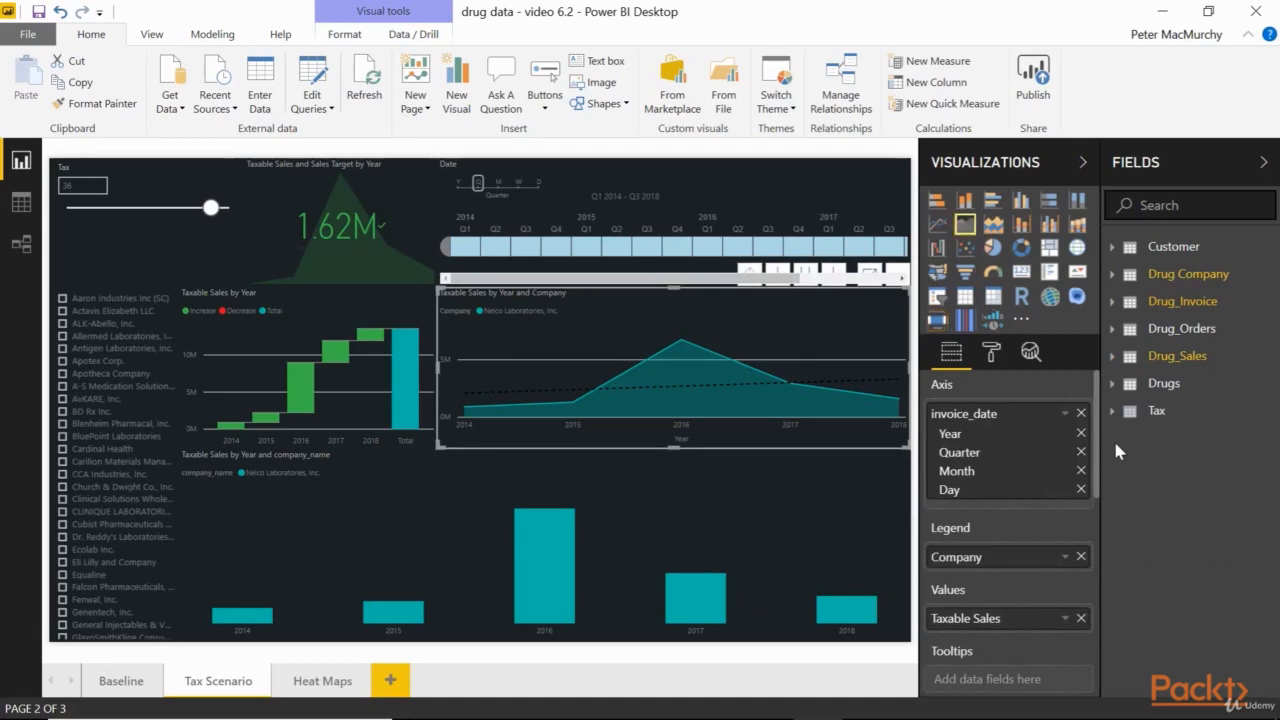
- Rename the company_name legend field of the Taxable Sales ribbon chart to Company
click(882, 514)
right_click(1061, 563)
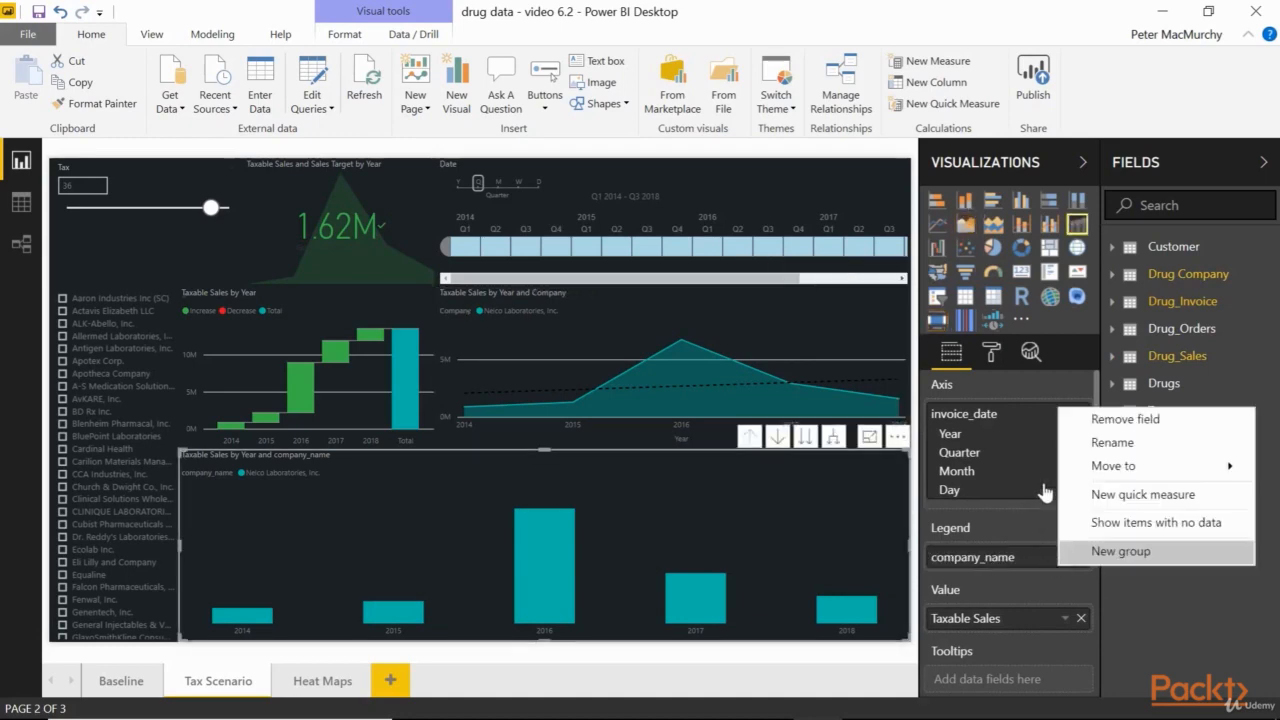
click(1105, 444)
text(Company)
key(Return)
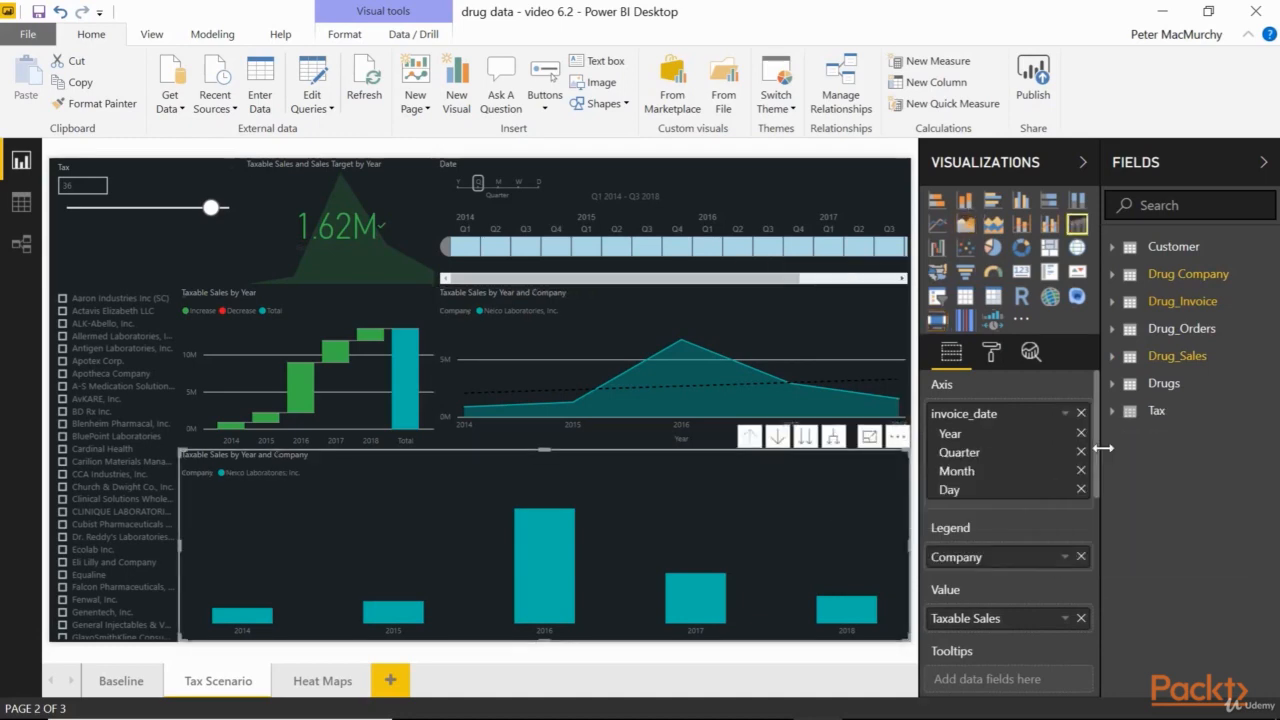
- Format the Drug_Sales table's Sales column as Currency general with 2 decimal places in the data view, and return to the report's Baseline page
click(106, 686)
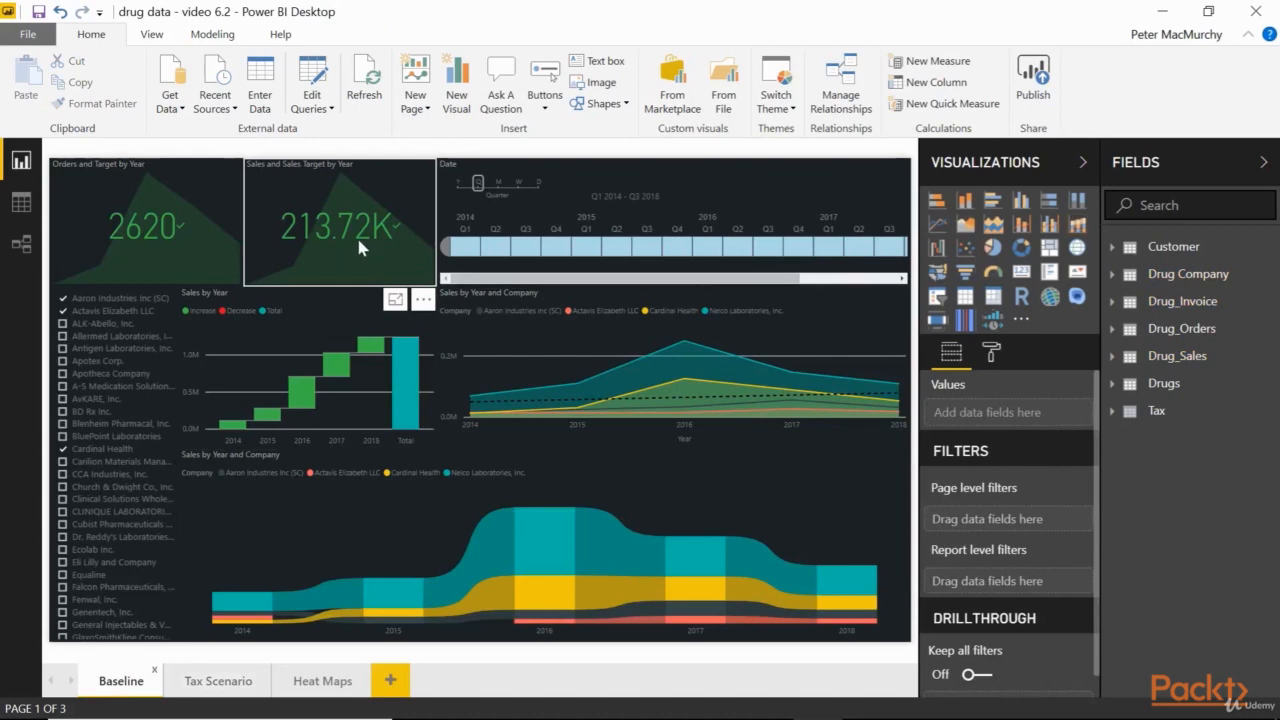
click(21, 203)
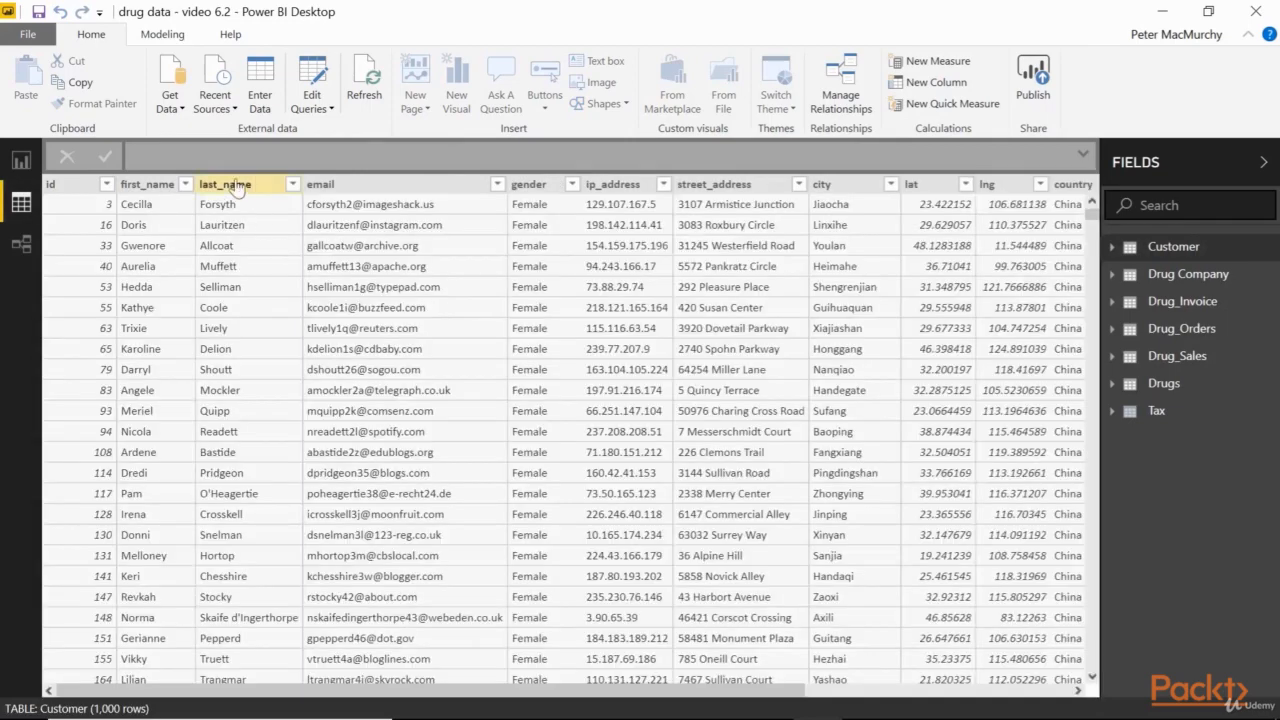
click(176, 40)
click(1177, 358)
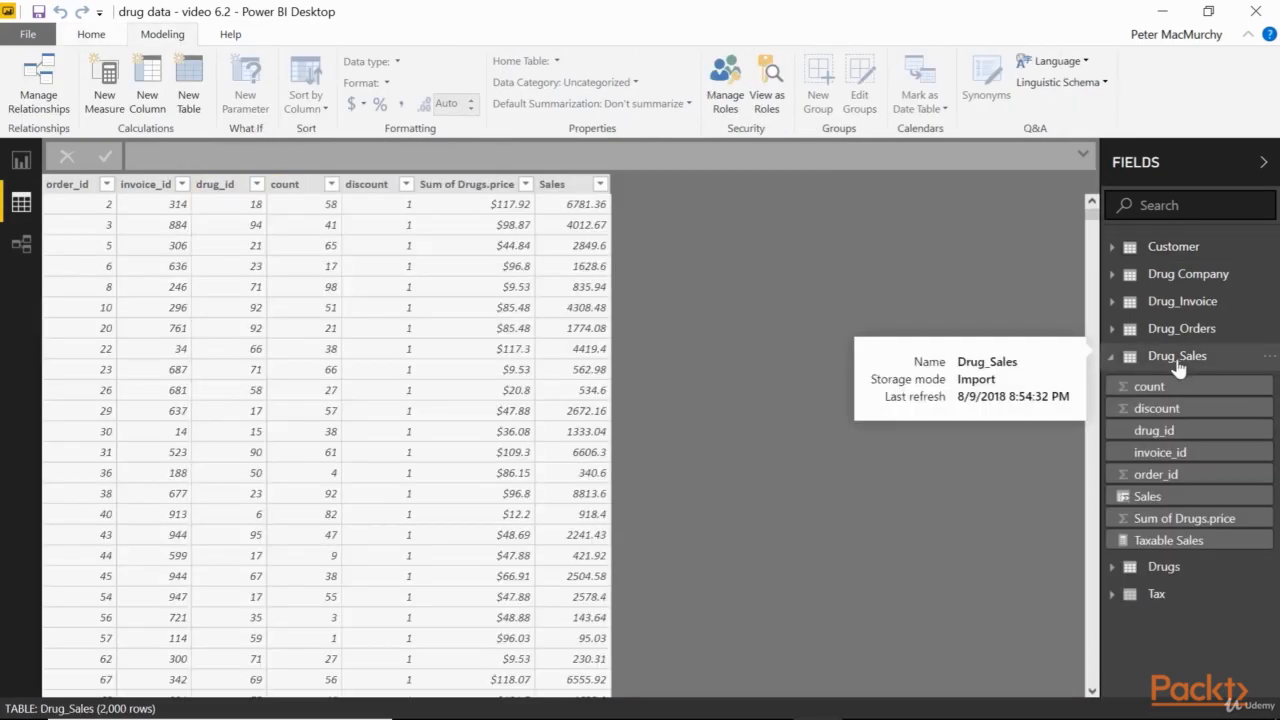
click(552, 184)
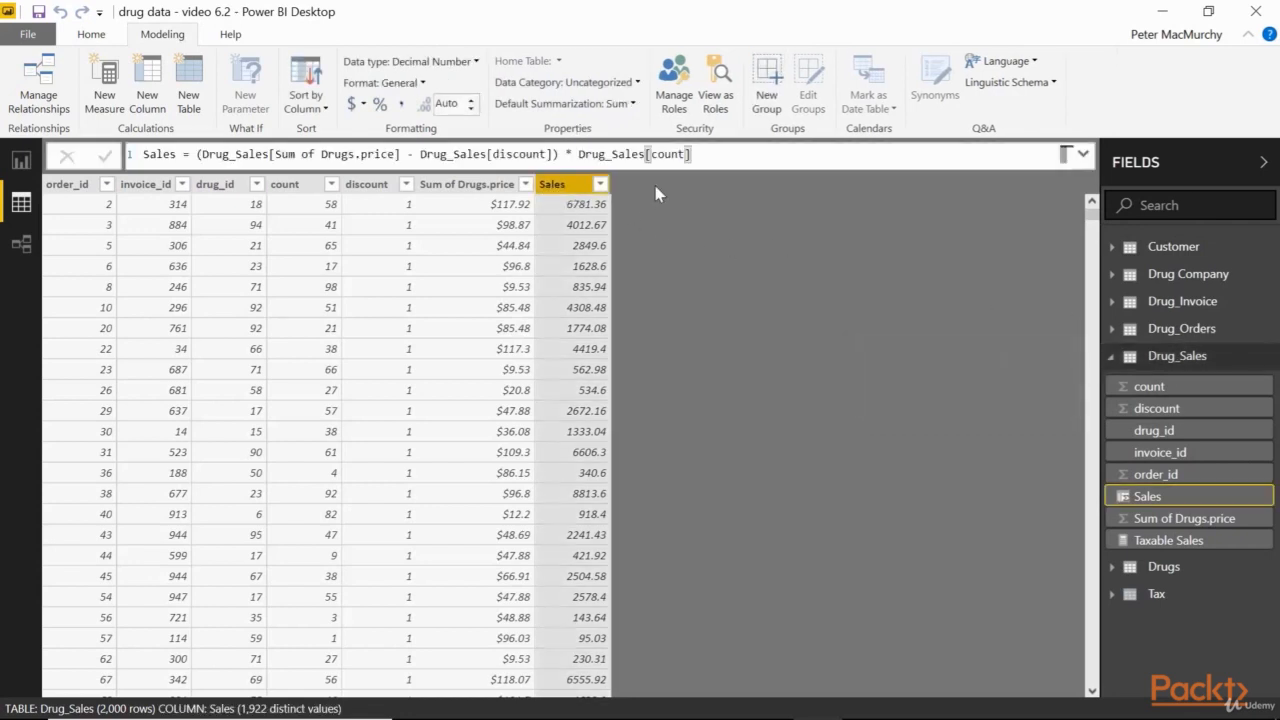
click(421, 88)
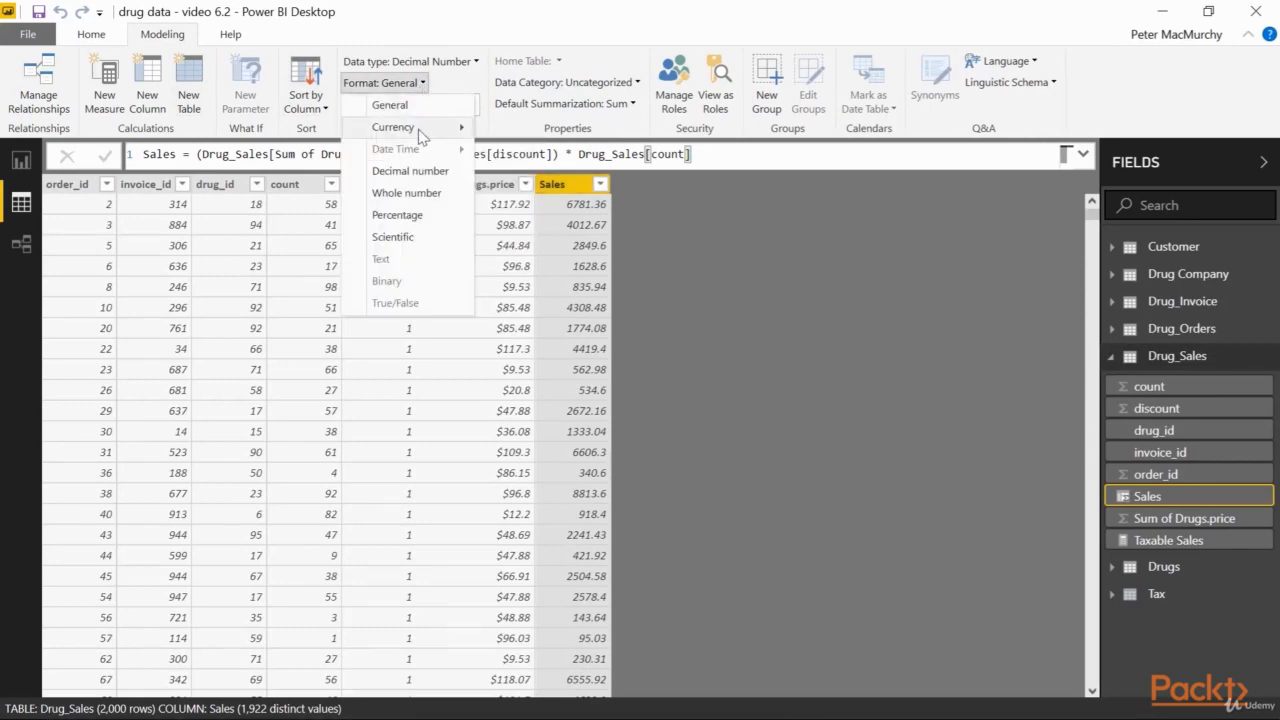
mouse_move(420, 137)
click(540, 55)
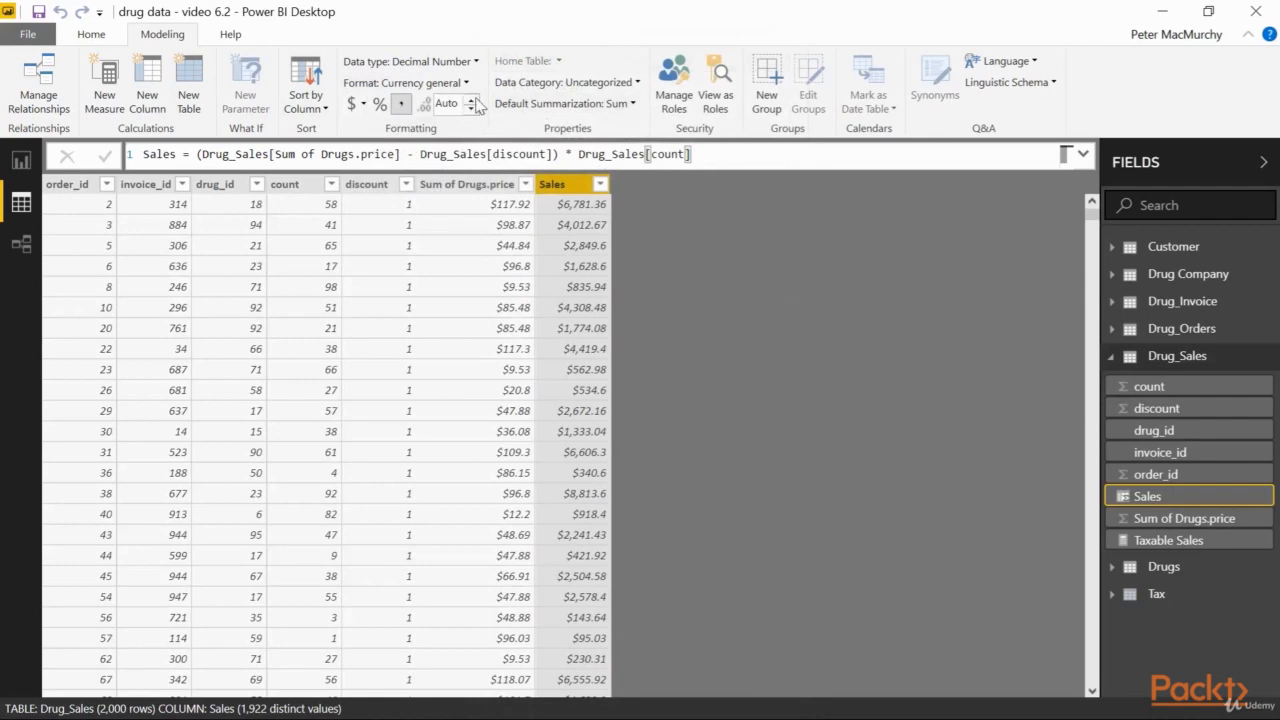
click(473, 101)
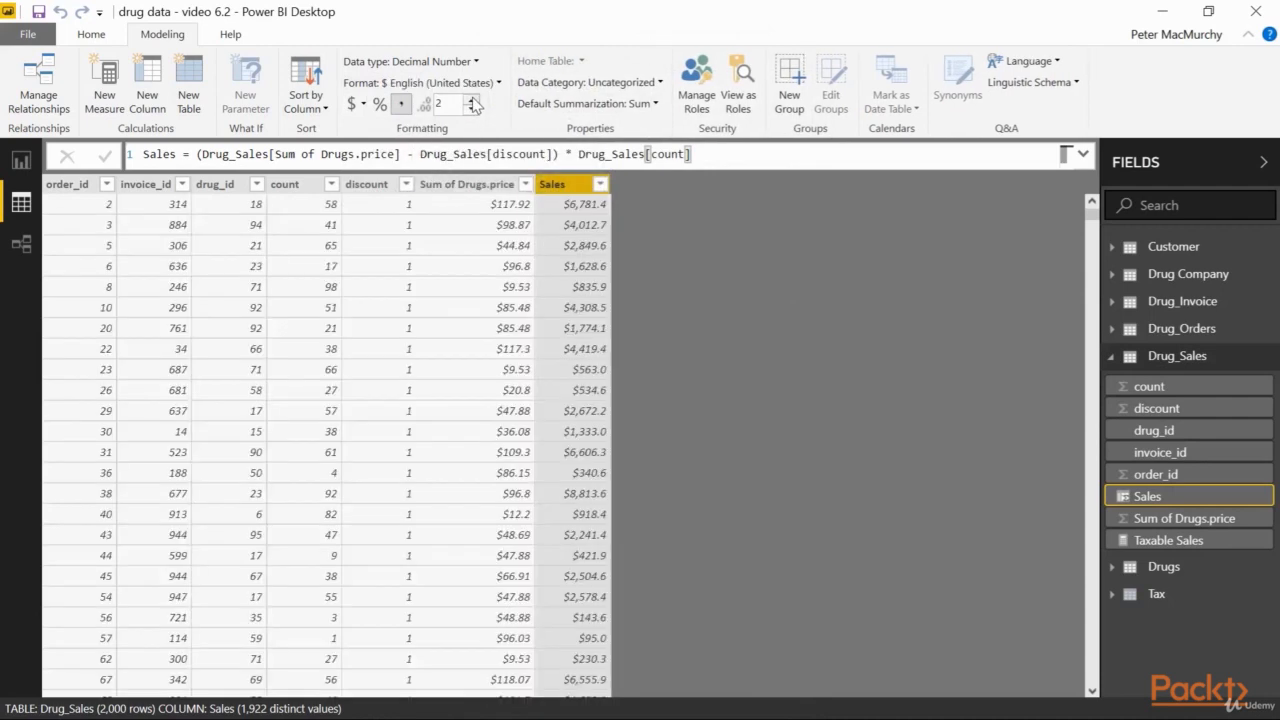
click(22, 163)
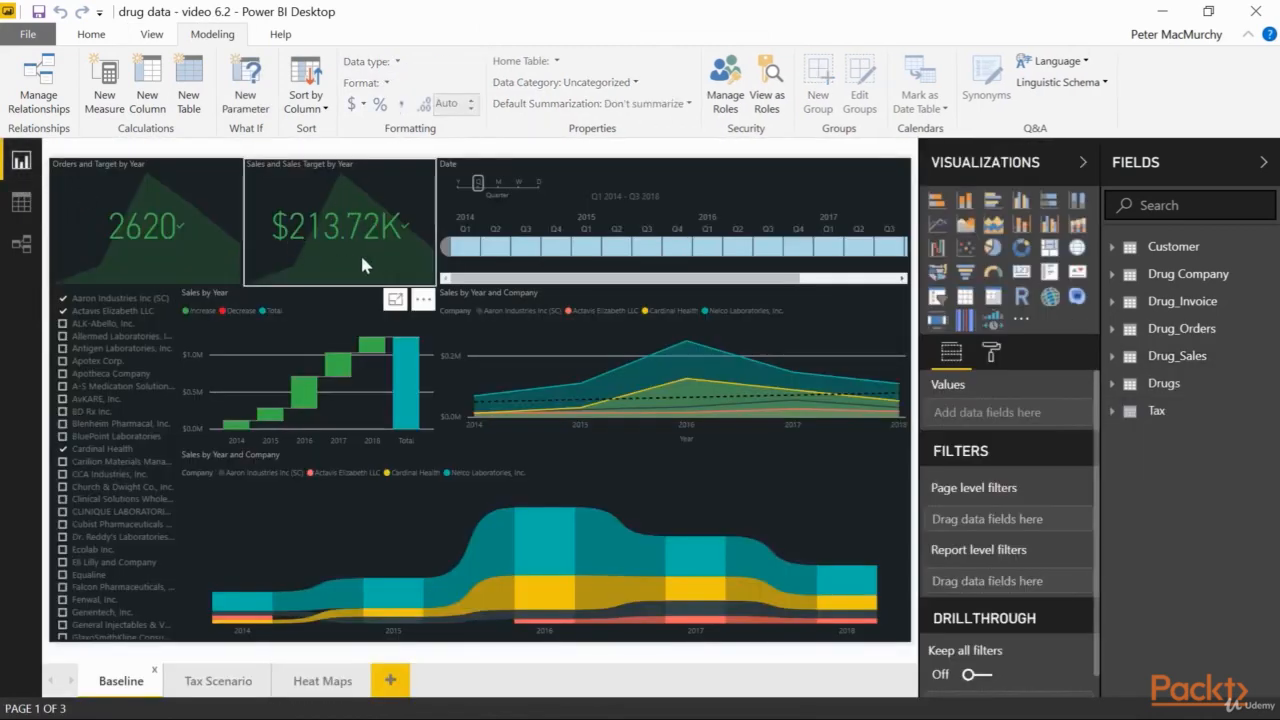
- Check the Tax Scenario page, and format the Drug_Sales table's Taxable Sales measure as Currency general with 2 decimal places in the data view
click(233, 681)
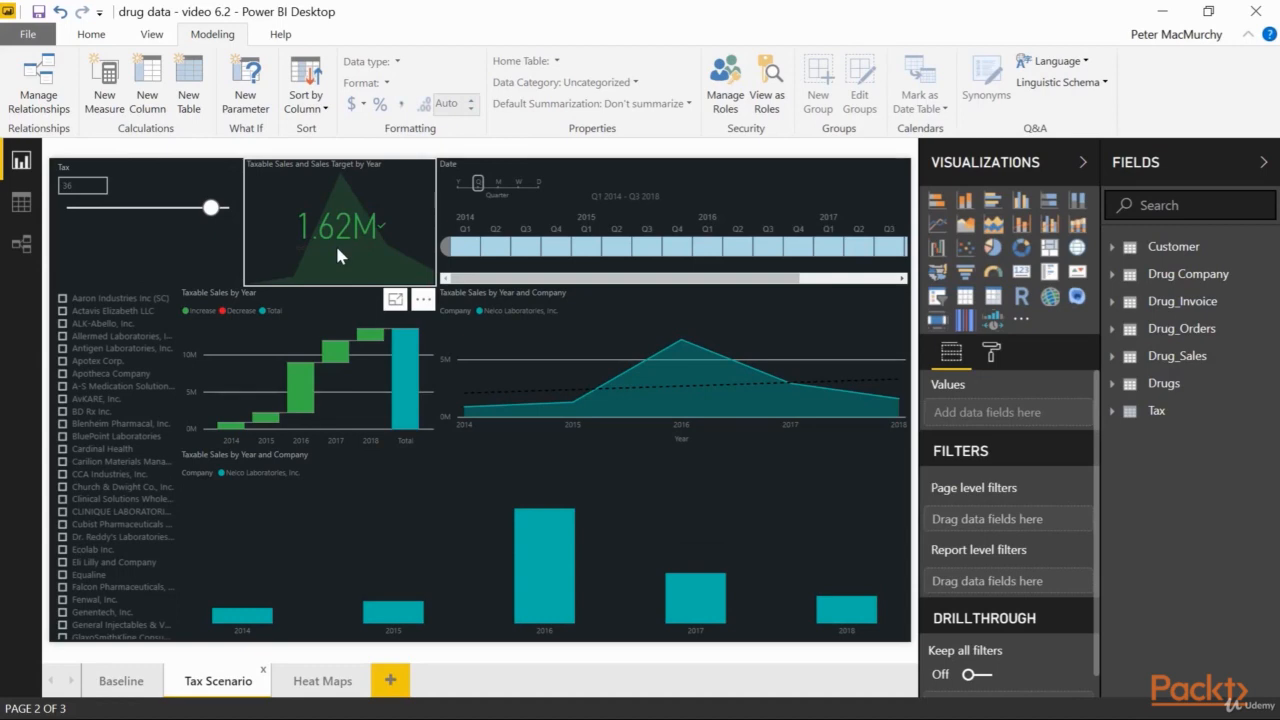
click(21, 202)
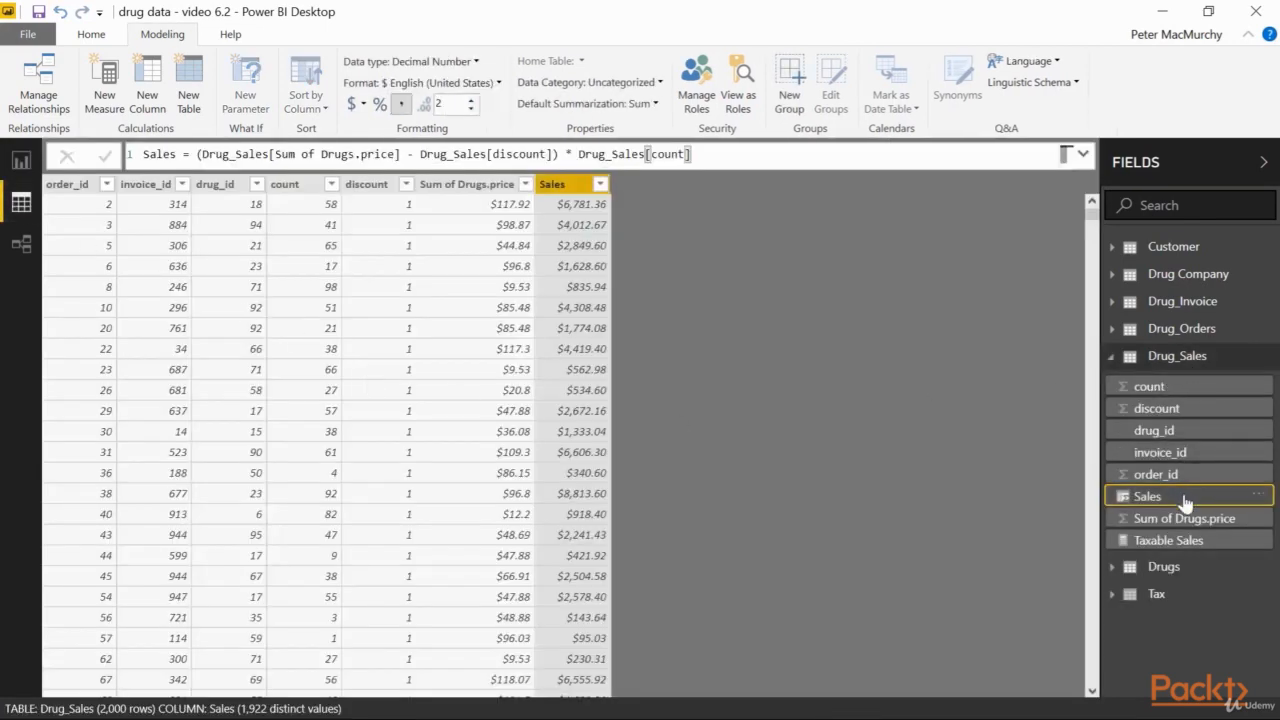
click(1178, 542)
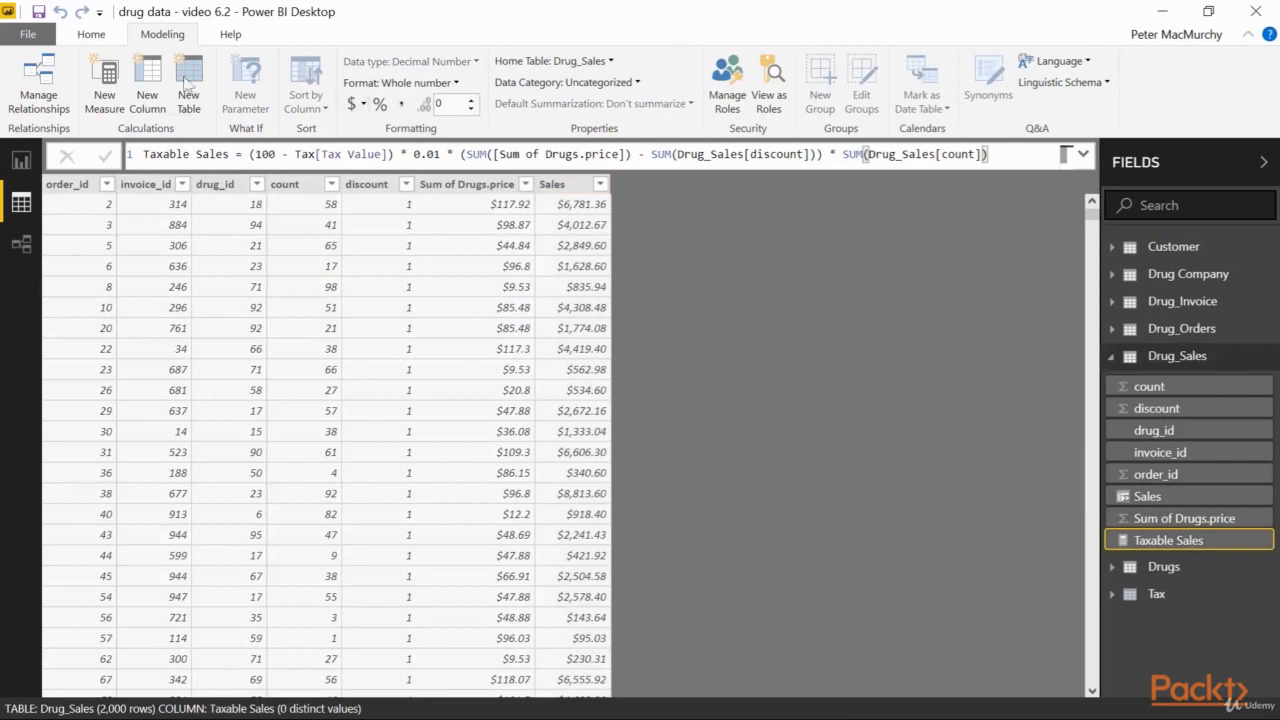
click(455, 84)
mouse_move(455, 132)
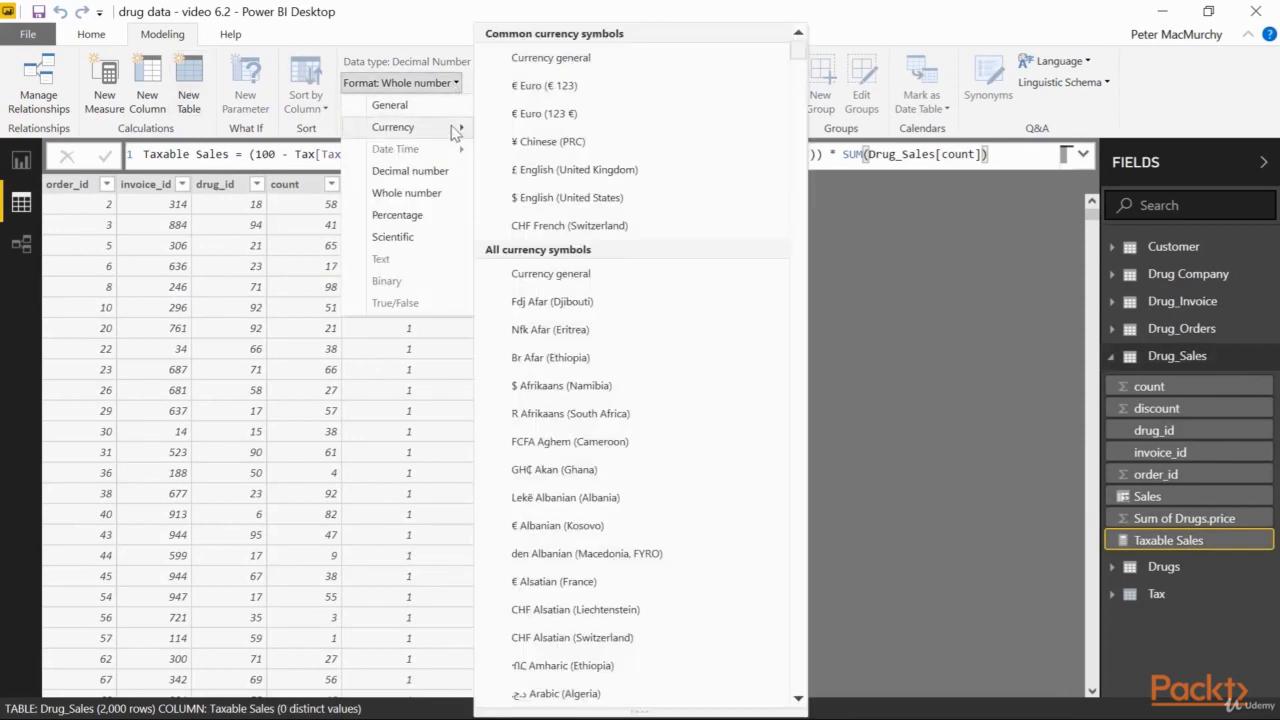
click(575, 55)
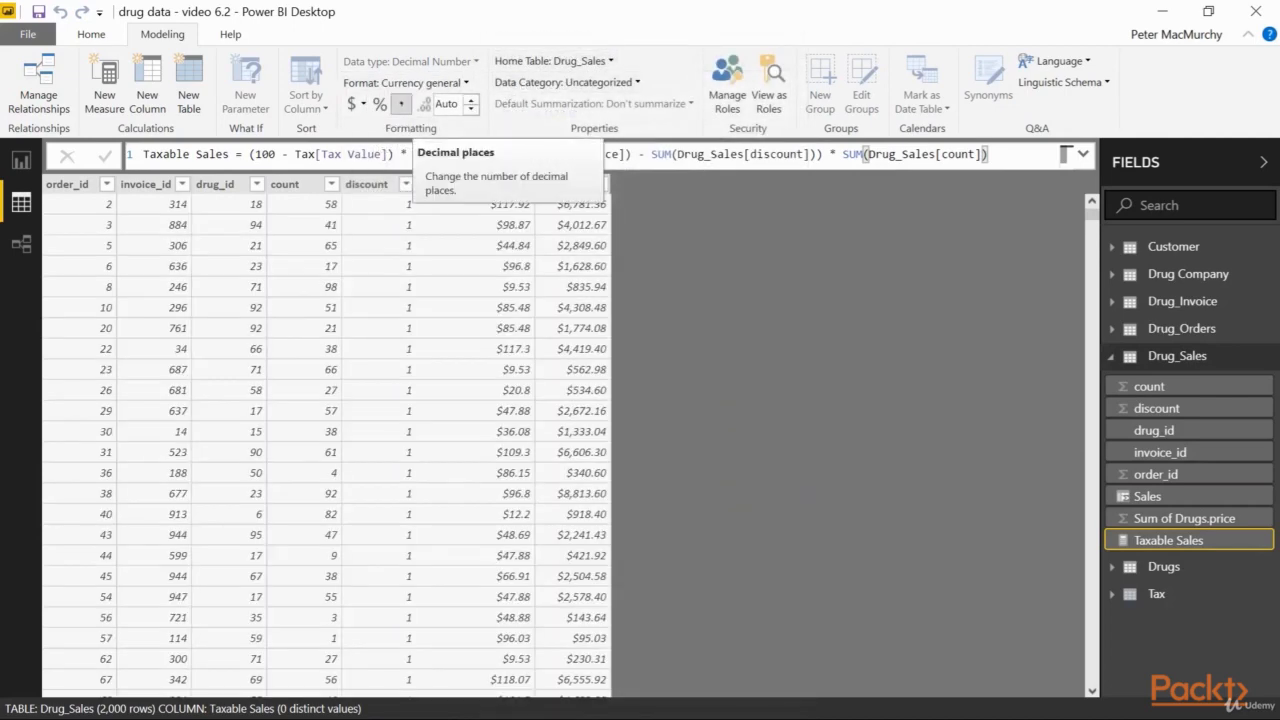
click(471, 104)
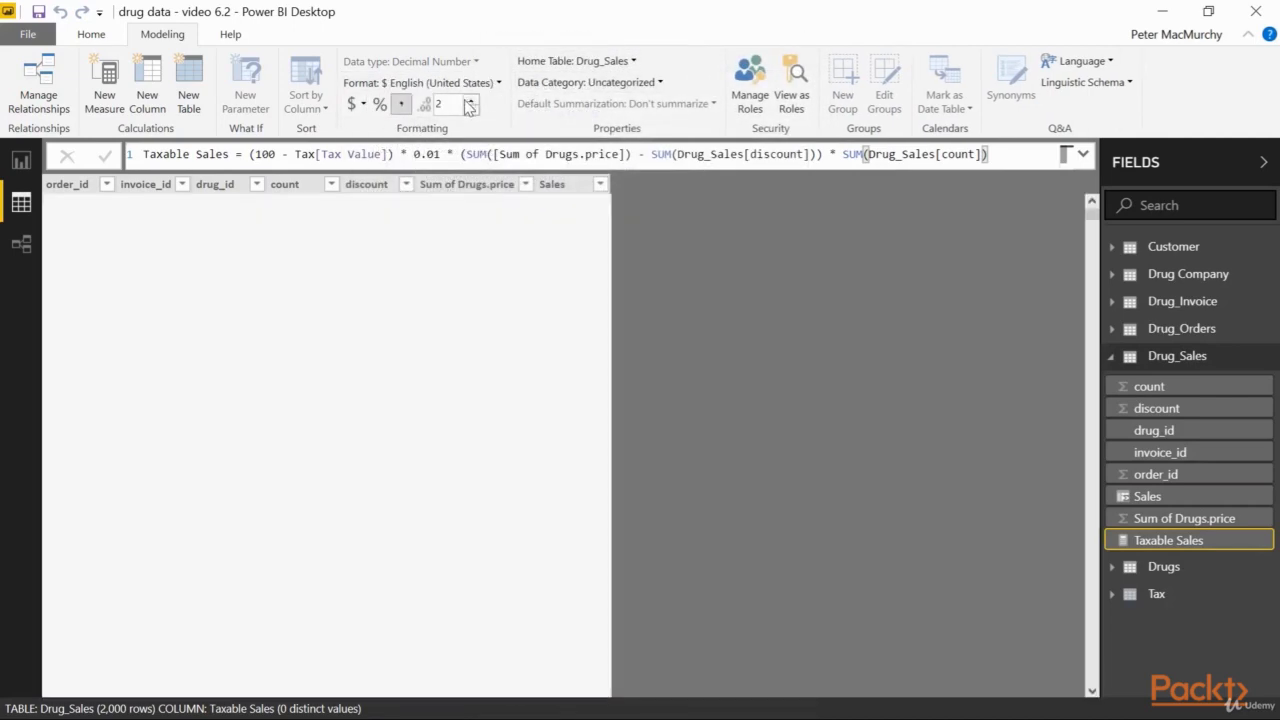